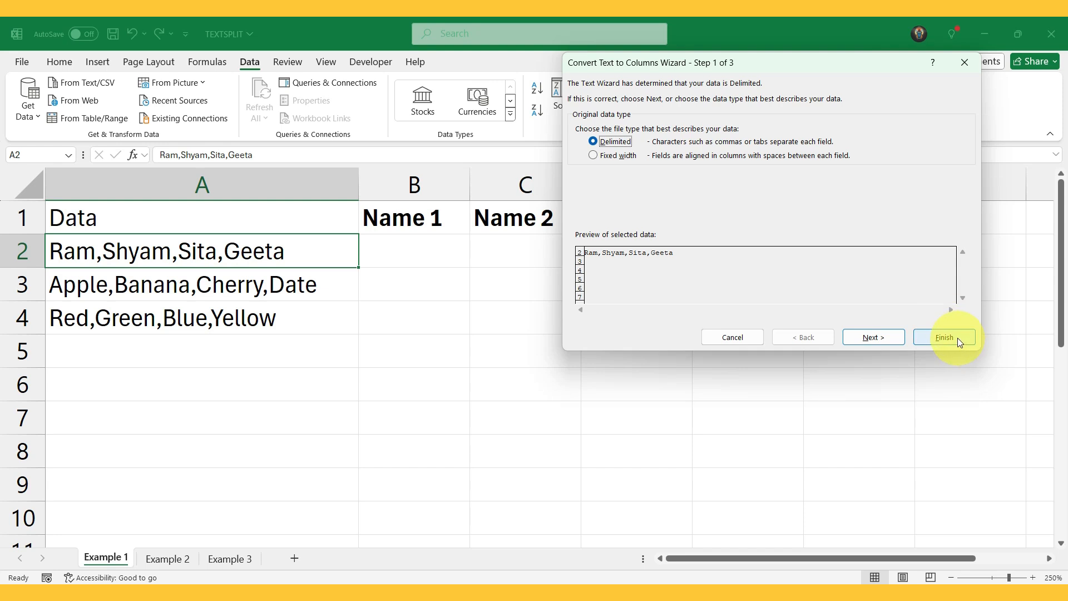
{"action": "left_click", "coordinate": [957, 337]}
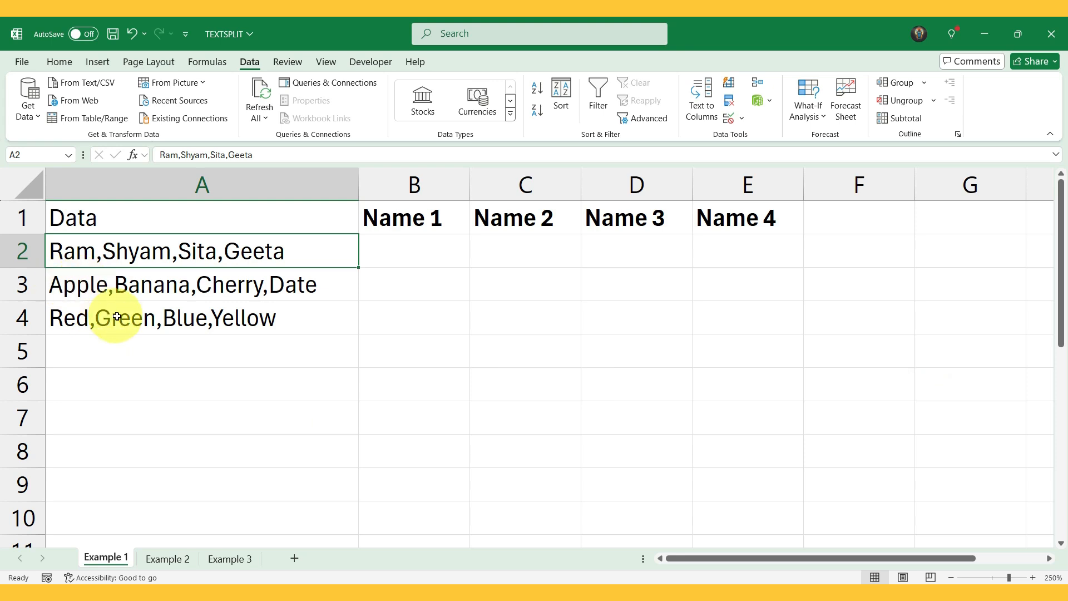
{"action": "key", "text": "ctrl+2"}
{"action": "left_click_drag", "start_coordinate": [146, 367], "coordinate": [103, 261]}
{"action": "left_click_drag", "start_coordinate": [226, 375], "coordinate": [179, 262]}
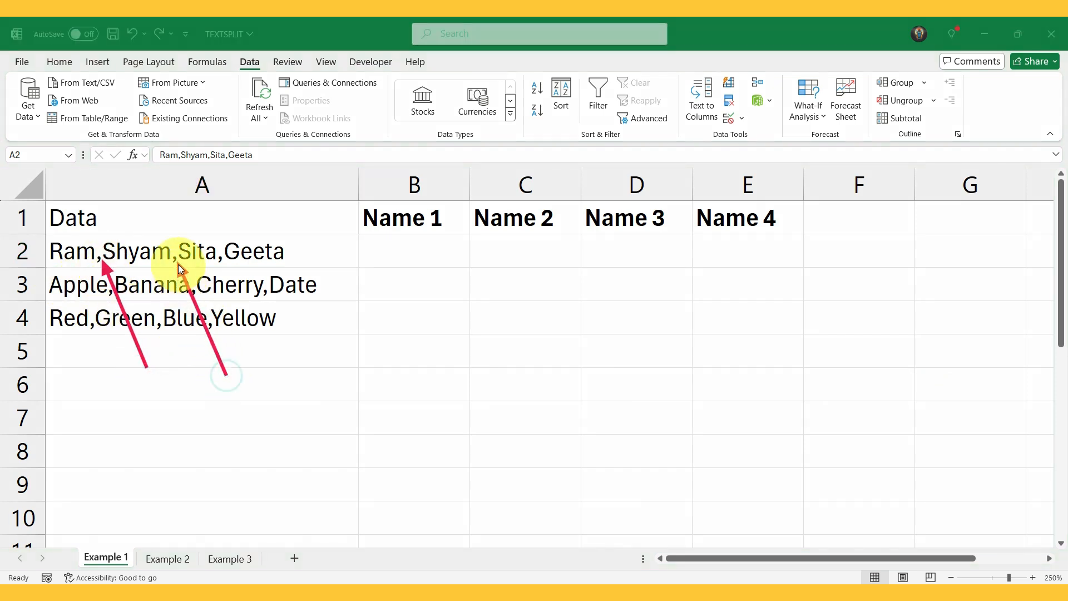
{"action": "left_click_drag", "start_coordinate": [300, 365], "coordinate": [231, 270]}
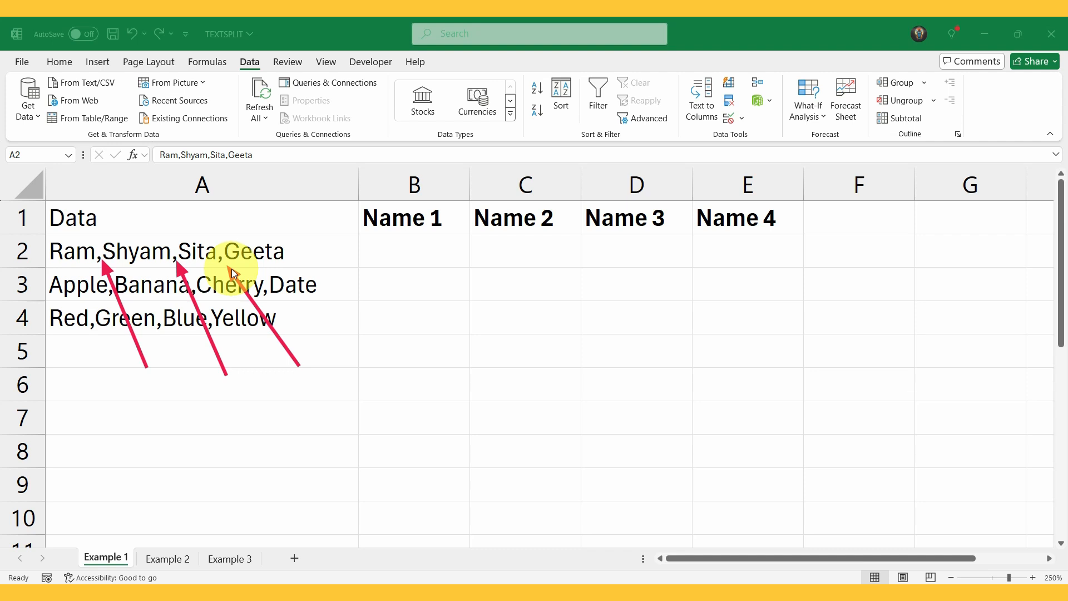
Step: Enter the formula =TEXTSPLIT(A2,",") in cell B2 to split the comma-separated text into columns
{"action": "left_click", "coordinate": [400, 253]}
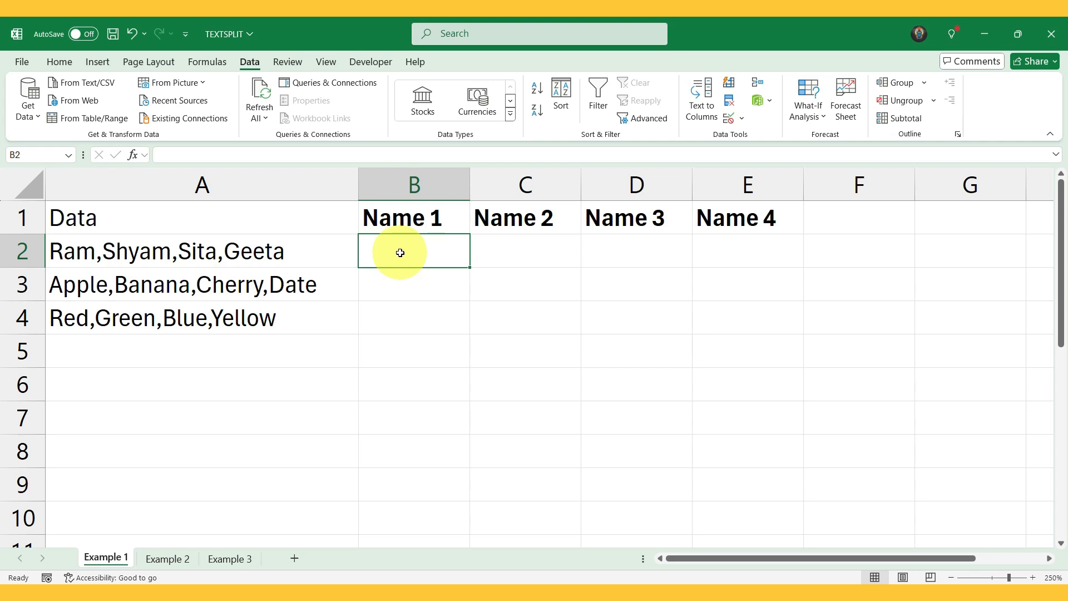
{"action": "type", "text": "=textsplit"}
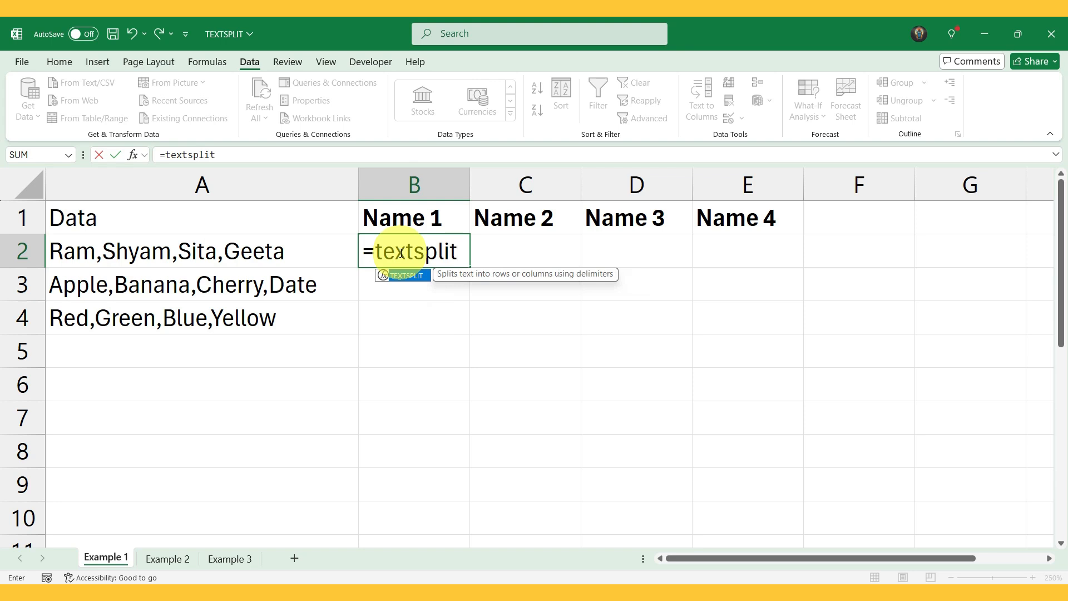
{"action": "key", "text": "Tab"}
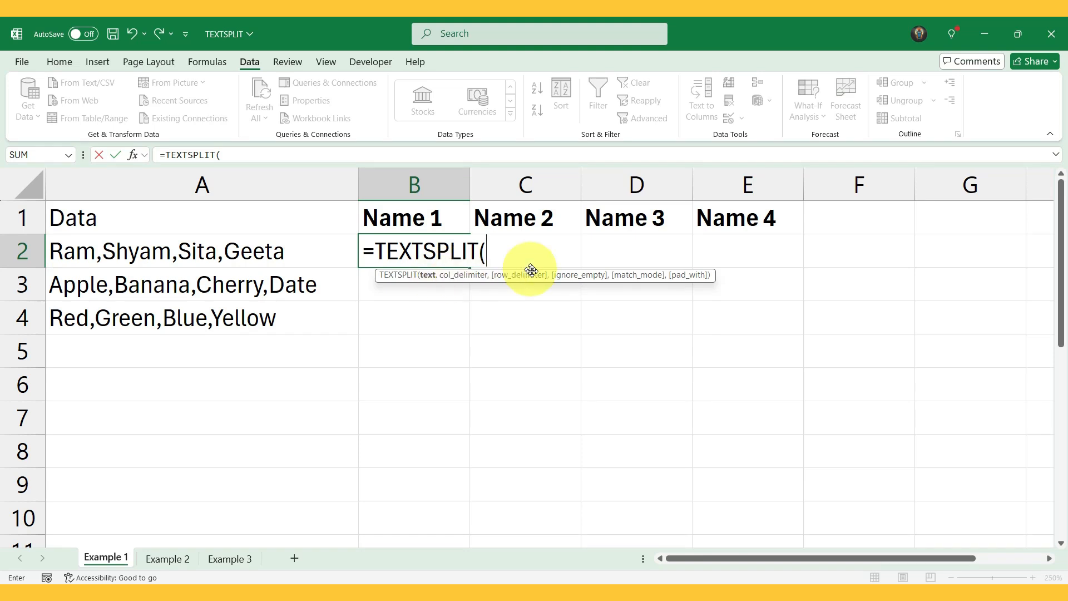
{"action": "left_click", "coordinate": [254, 255]}
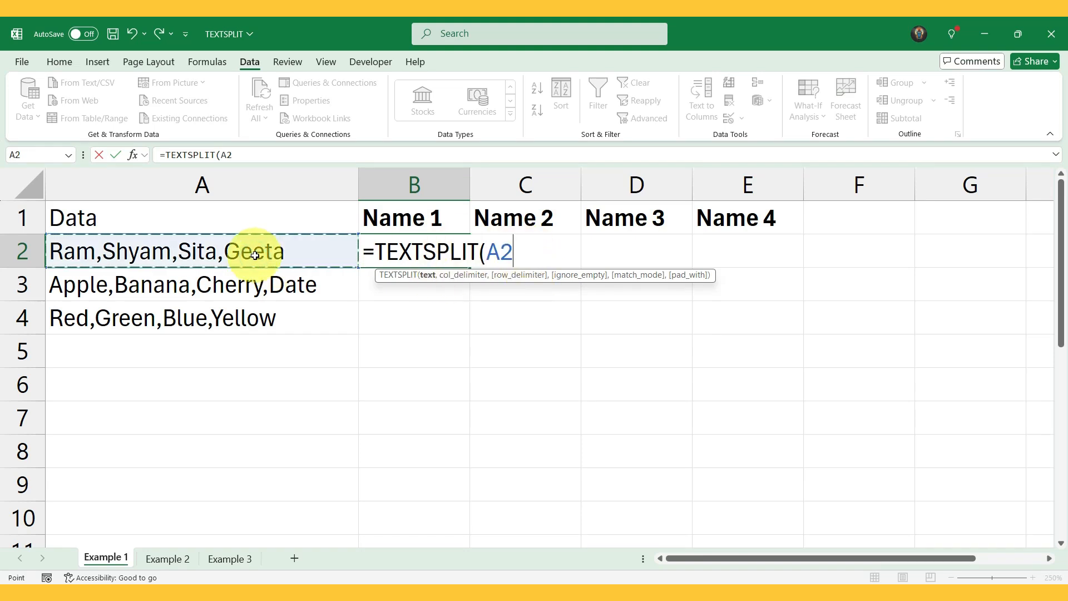
{"action": "type", "text": ","}
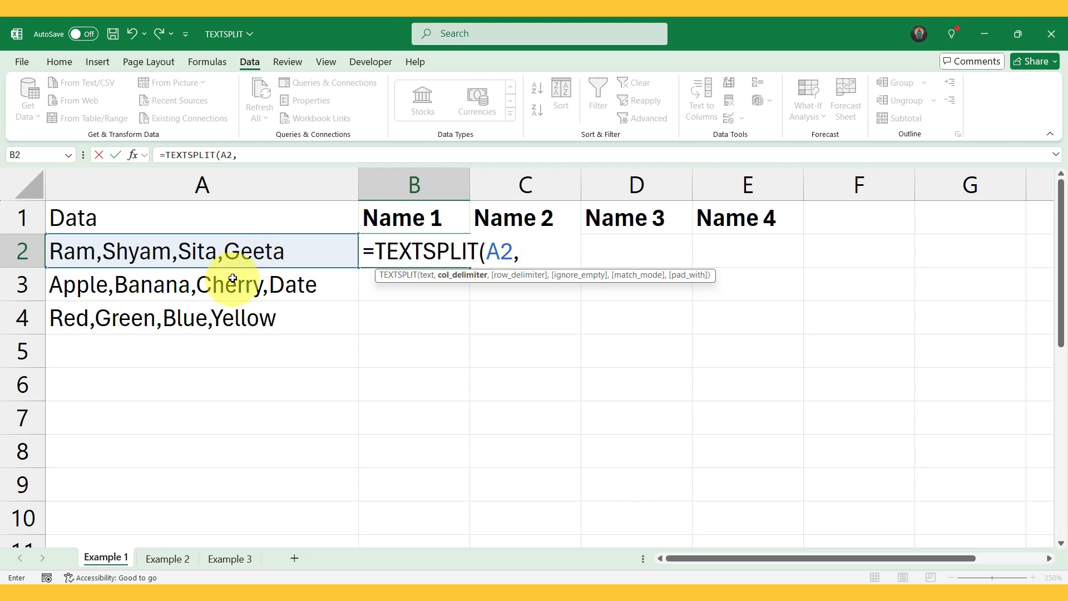
{"action": "type", "text": "\""}
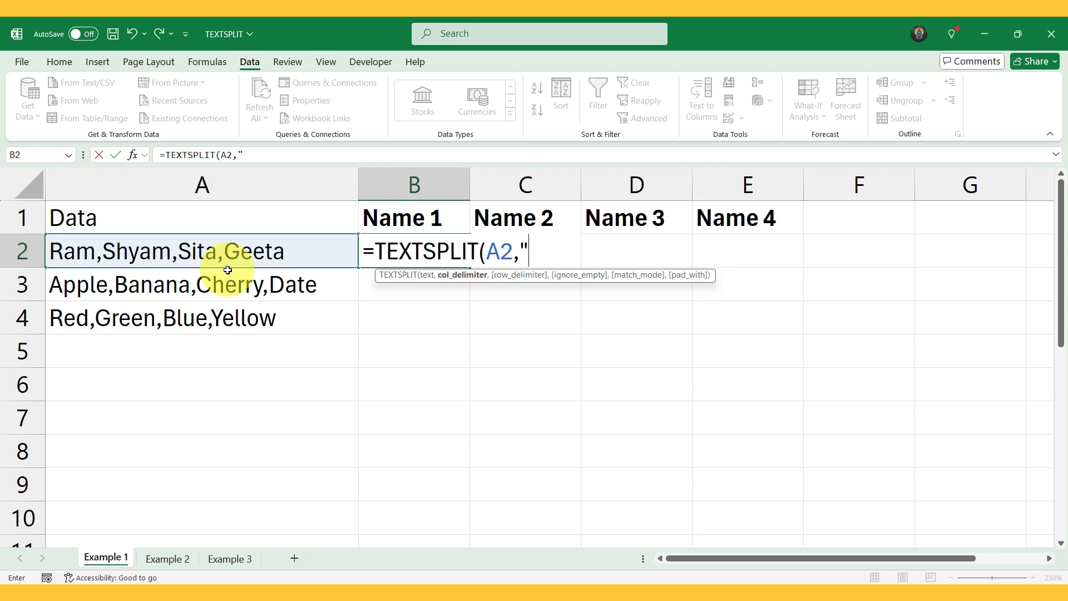
{"action": "type", "text": ",\")"}
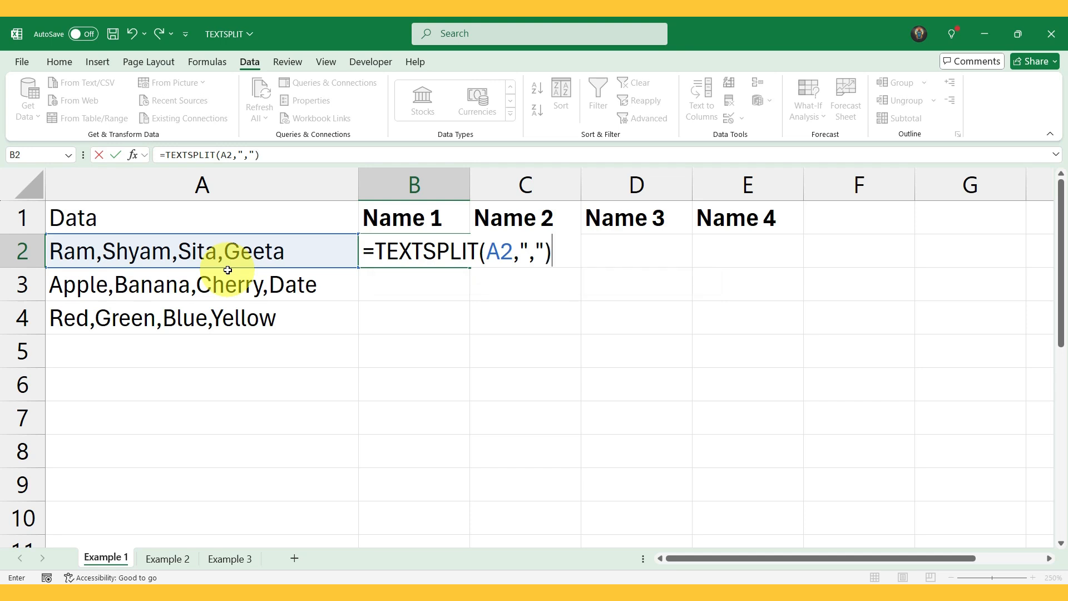
{"action": "key", "text": "Return"}
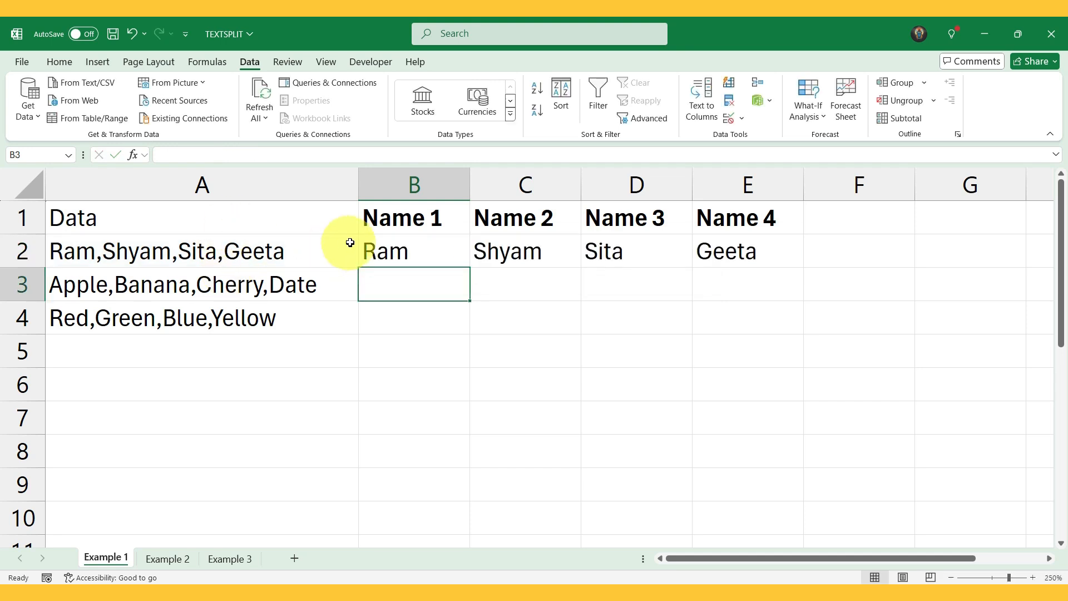
Step: Fill the TEXTSPLIT formula from B2 down through B4
{"action": "left_click", "coordinate": [382, 245]}
{"action": "left_click_drag", "start_coordinate": [469, 267], "coordinate": [473, 324]}
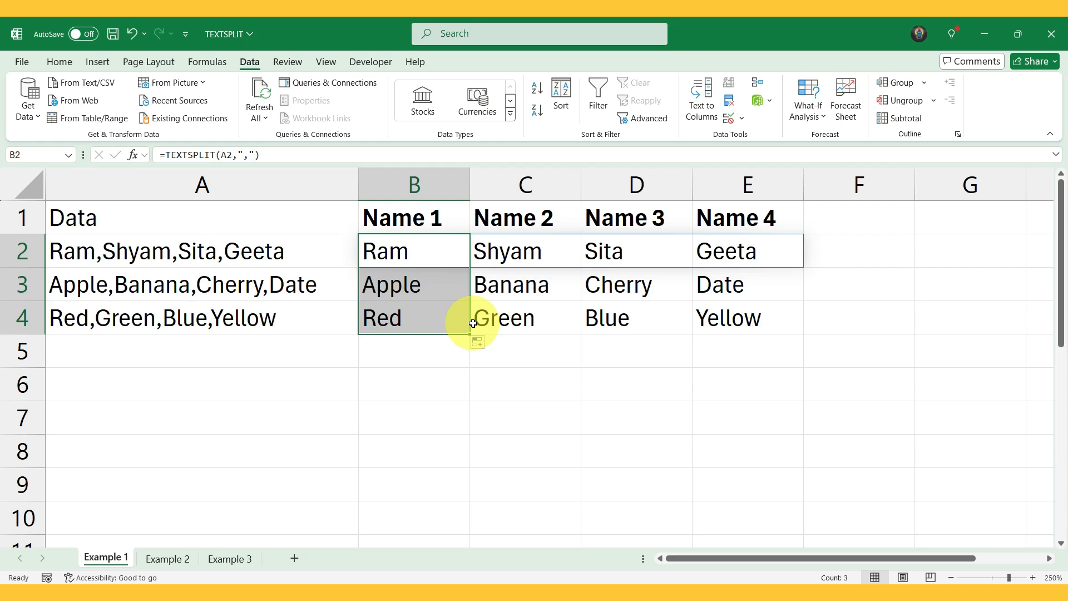
{"action": "left_click", "coordinate": [447, 257]}
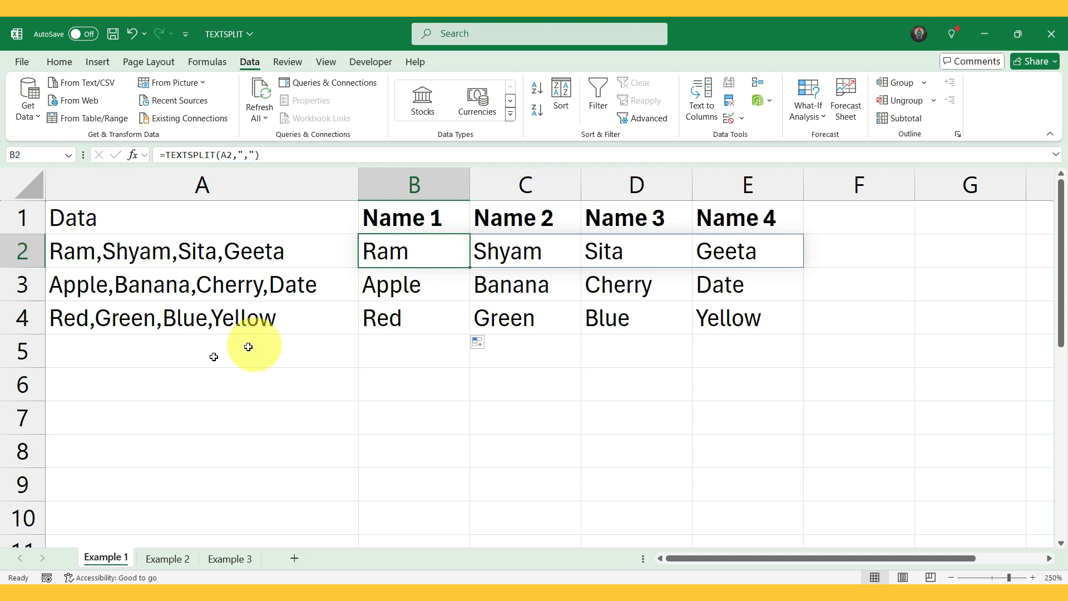
Step: Enter a new row of three comma-separated first names in cell A5
{"action": "left_click", "coordinate": [187, 350]}
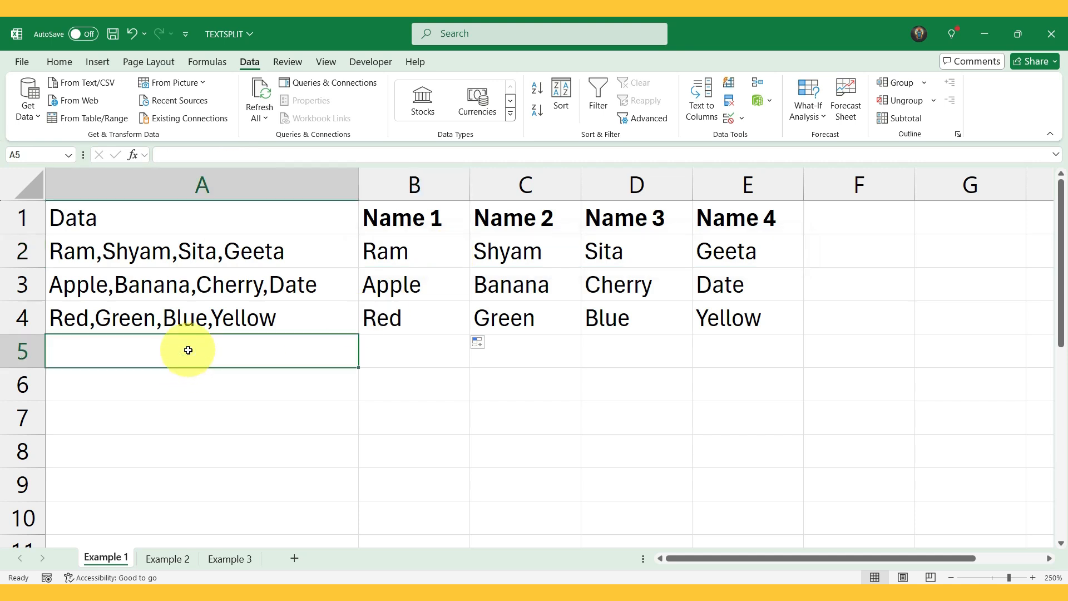
{"action": "type", "text": "arjun"}
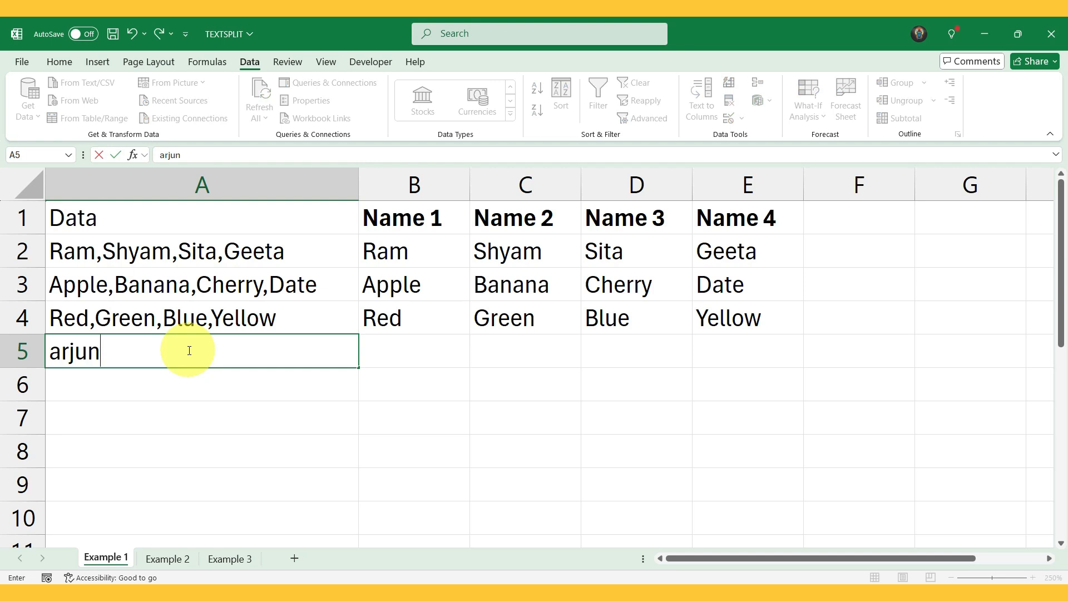
{"action": "type", "text": ",krishna,karn"}
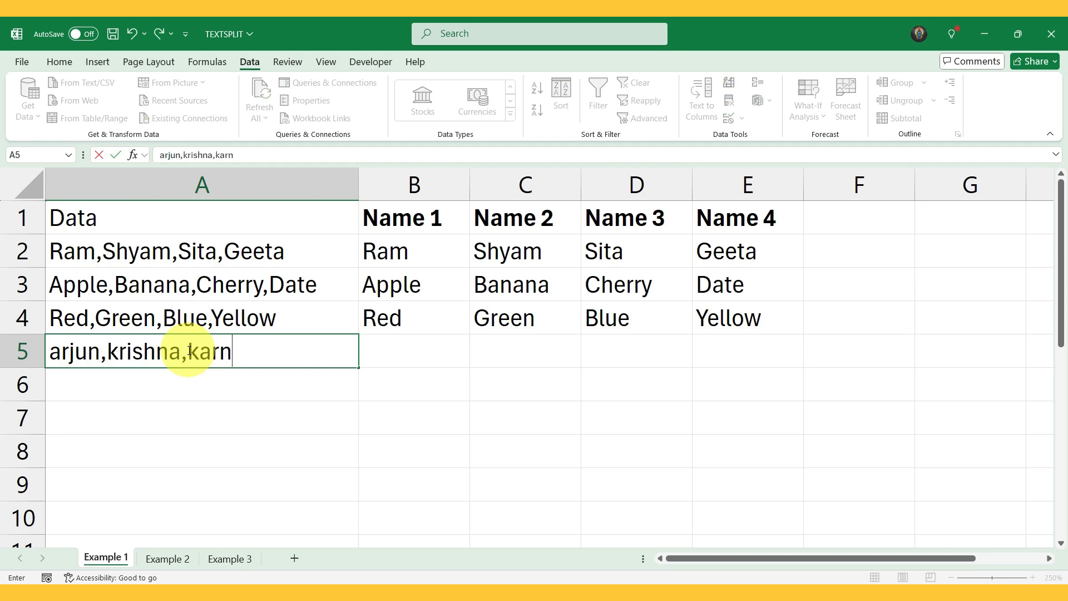
{"action": "key", "text": "Return"}
Step: Copy the TEXTSPLIT formula from the cell above into B5
{"action": "key", "text": "Right"}
{"action": "key", "text": "Up"}
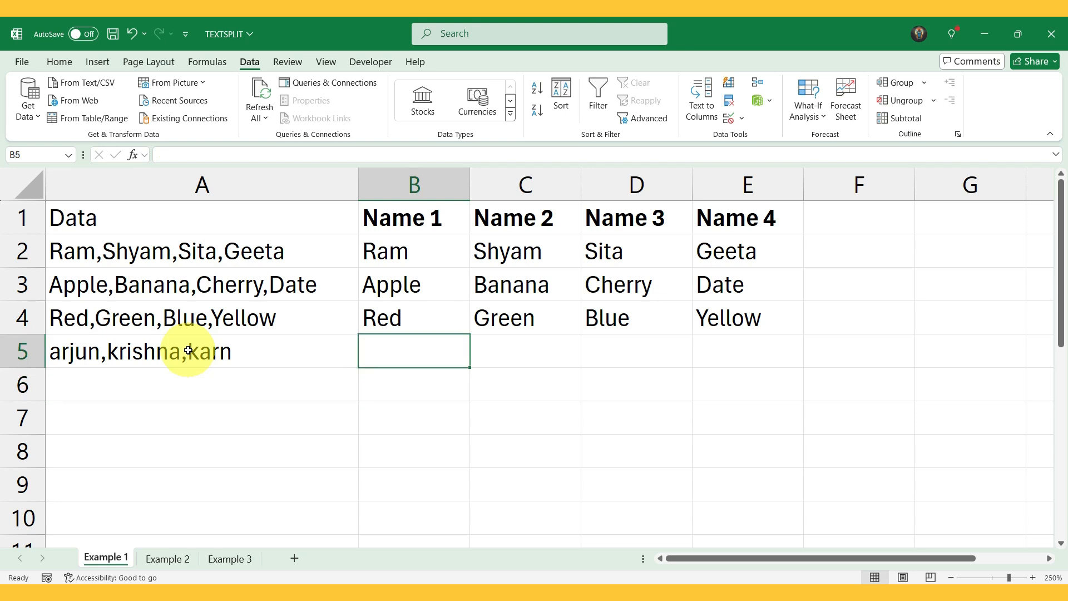
{"action": "key", "text": "ctrl+d"}
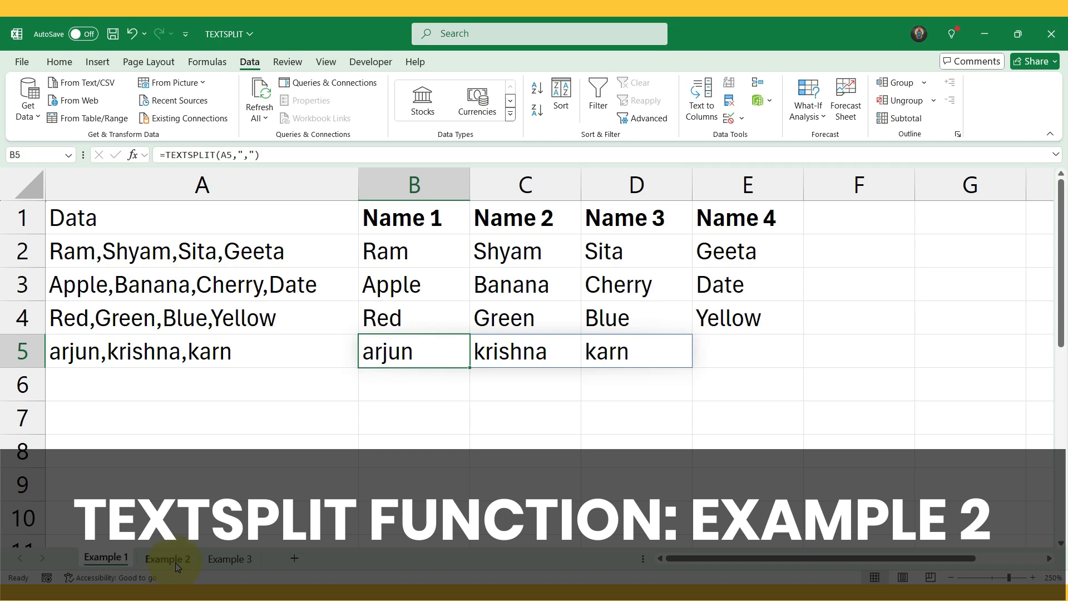
Step: Switch to the Example 2 sheet
{"action": "left_click", "coordinate": [168, 559]}
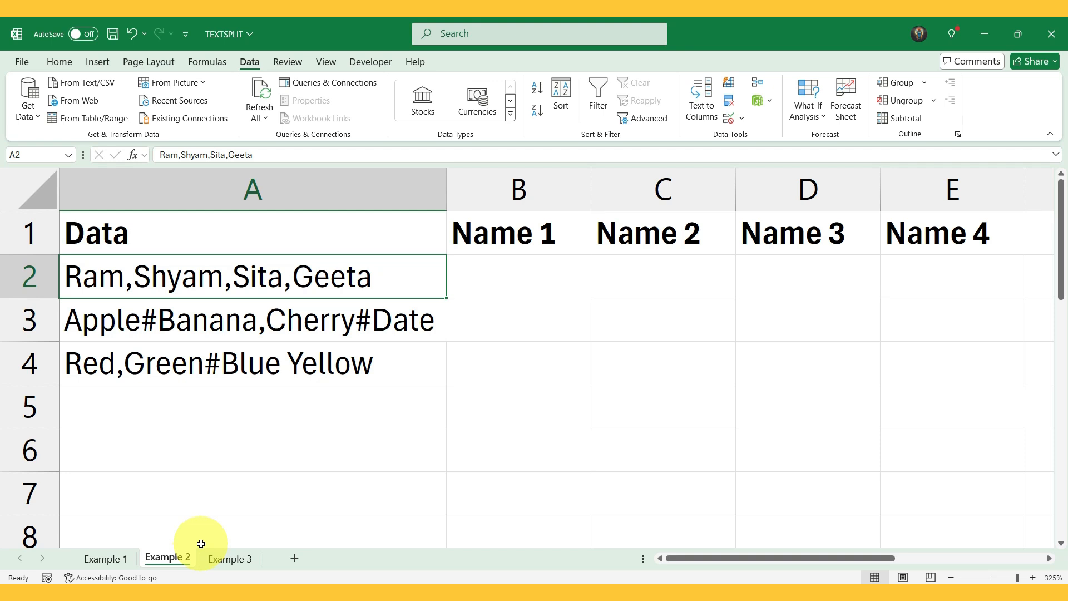
{"action": "key", "text": "ctrl+shift+m"}
{"action": "left_click_drag", "start_coordinate": [396, 381], "coordinate": [295, 295]}
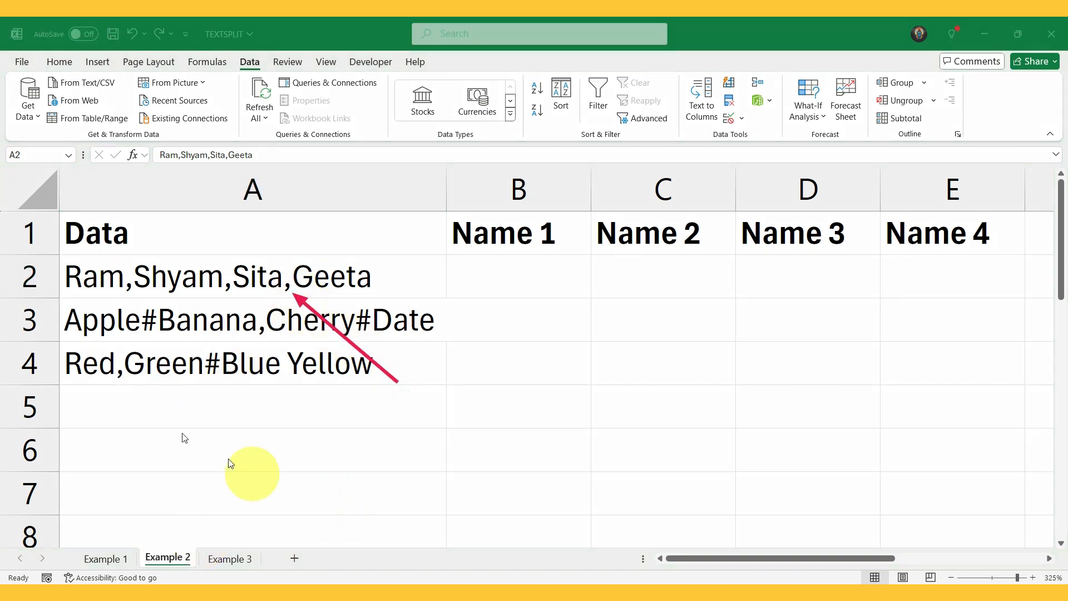
{"action": "left_click_drag", "start_coordinate": [82, 363], "coordinate": [121, 298]}
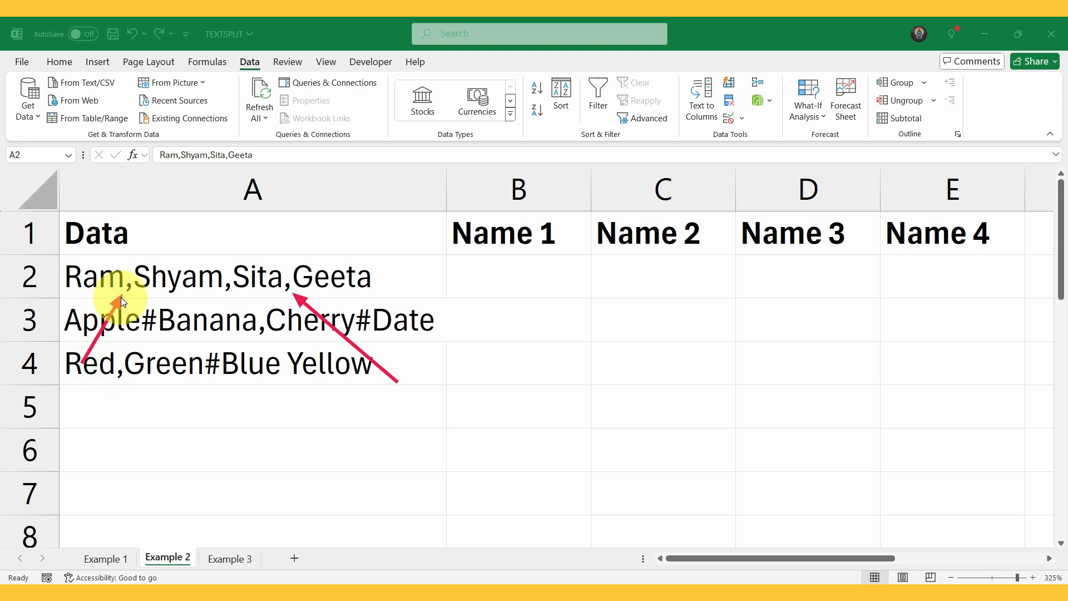
{"action": "left_click_drag", "start_coordinate": [221, 223], "coordinate": [228, 275]}
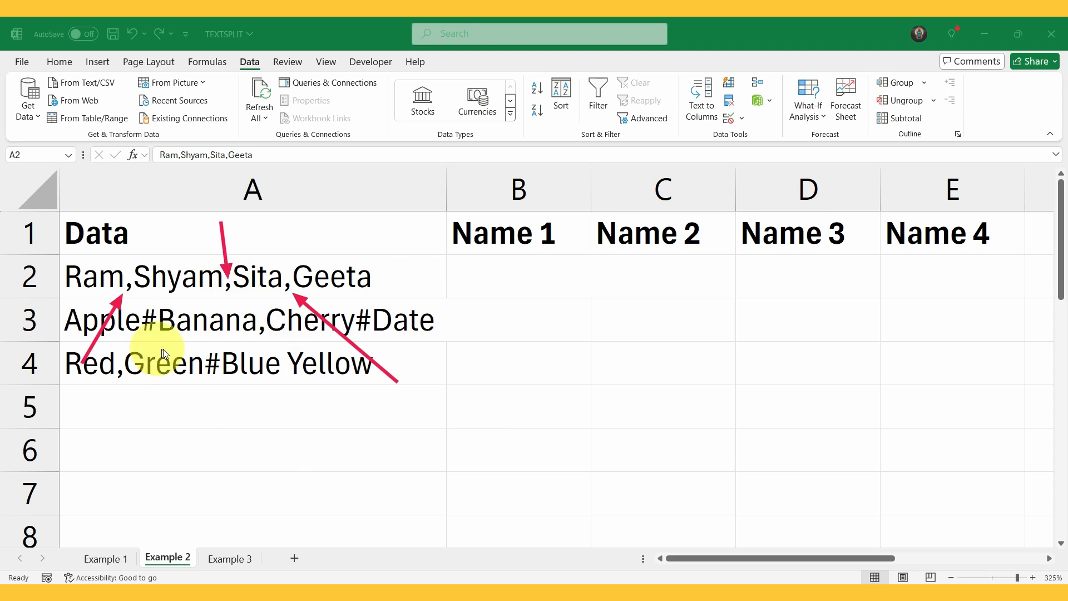
{"action": "left_click_drag", "start_coordinate": [148, 424], "coordinate": [147, 338]}
{"action": "left_click_drag", "start_coordinate": [259, 429], "coordinate": [265, 345]}
{"action": "left_click_drag", "start_coordinate": [471, 384], "coordinate": [368, 333]}
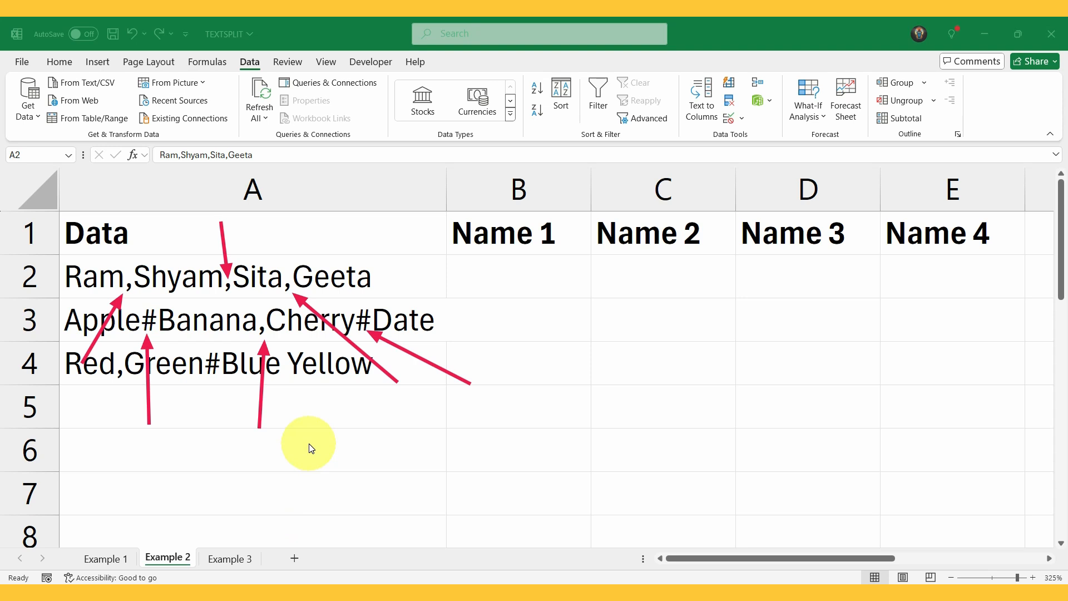
{"action": "key", "text": "Escape"}
{"action": "left_click_drag", "start_coordinate": [292, 441], "coordinate": [286, 371]}
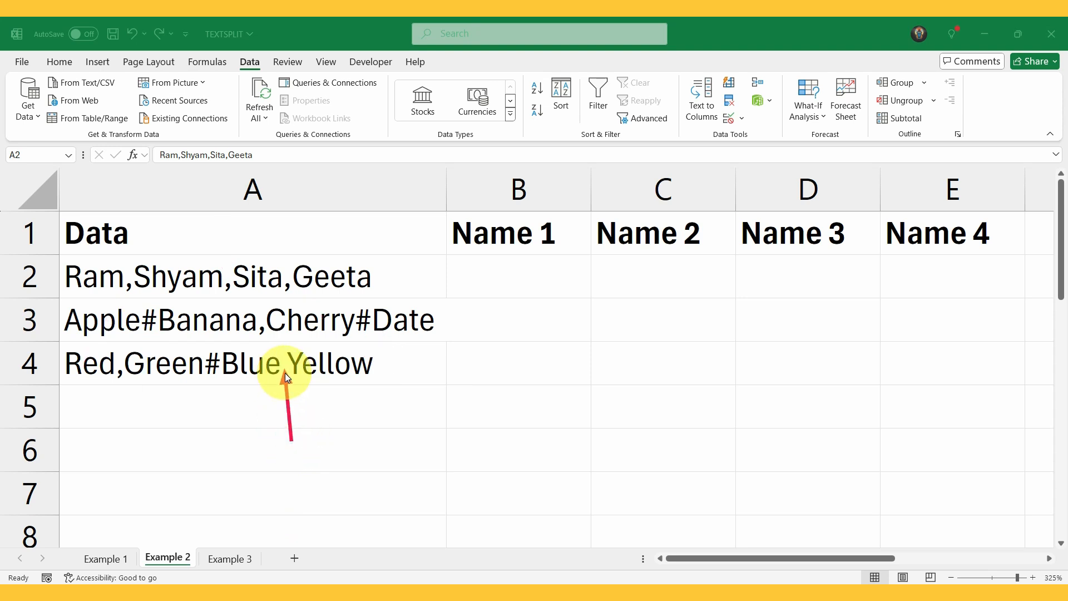
{"action": "left_click_drag", "start_coordinate": [213, 443], "coordinate": [212, 380]}
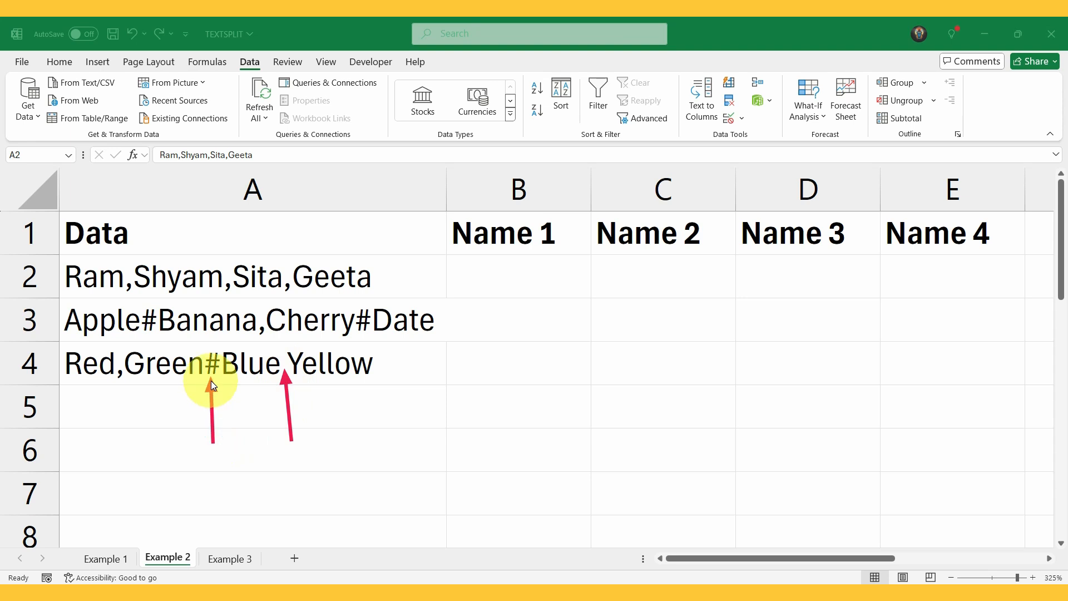
{"action": "left_click_drag", "start_coordinate": [118, 423], "coordinate": [119, 382]}
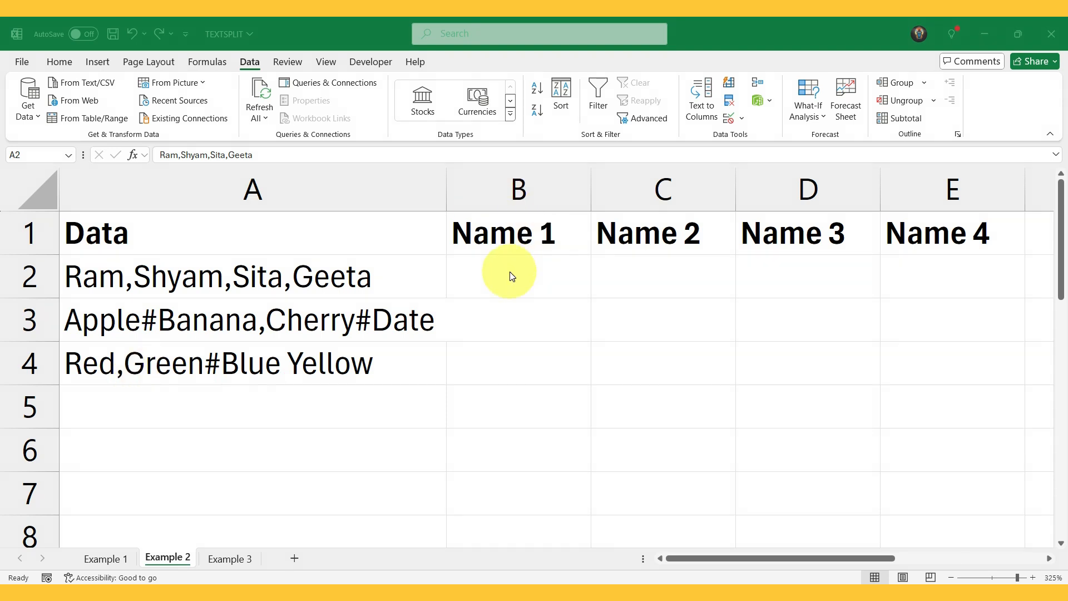
{"action": "key", "text": "F2"}
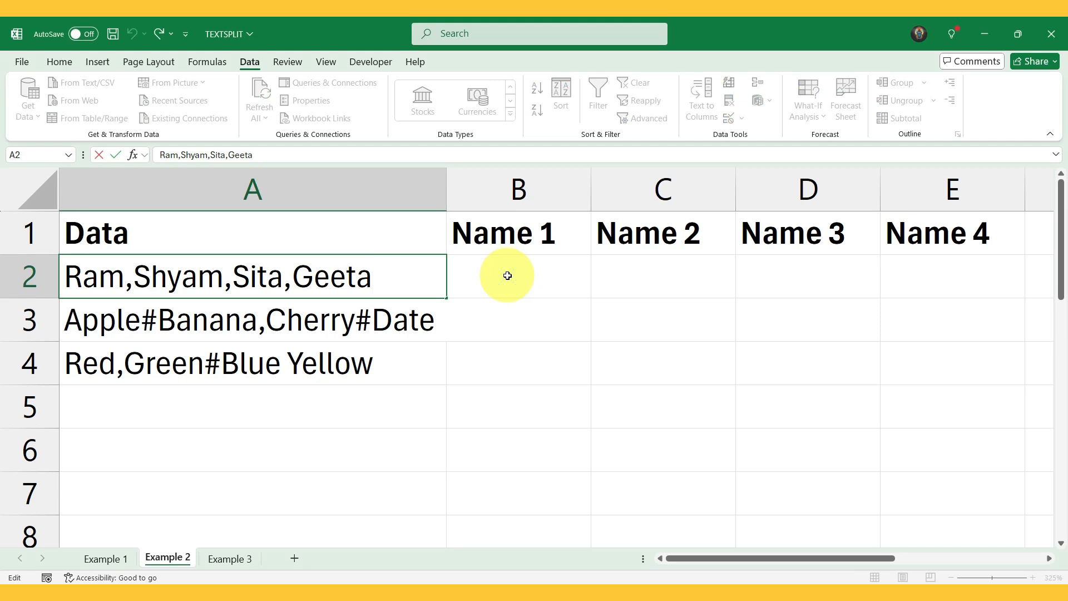
Step: Begin a TEXTSPLIT formula in B2 with A2 as the text and open an array for the column delimiters
{"action": "left_click", "coordinate": [512, 279]}
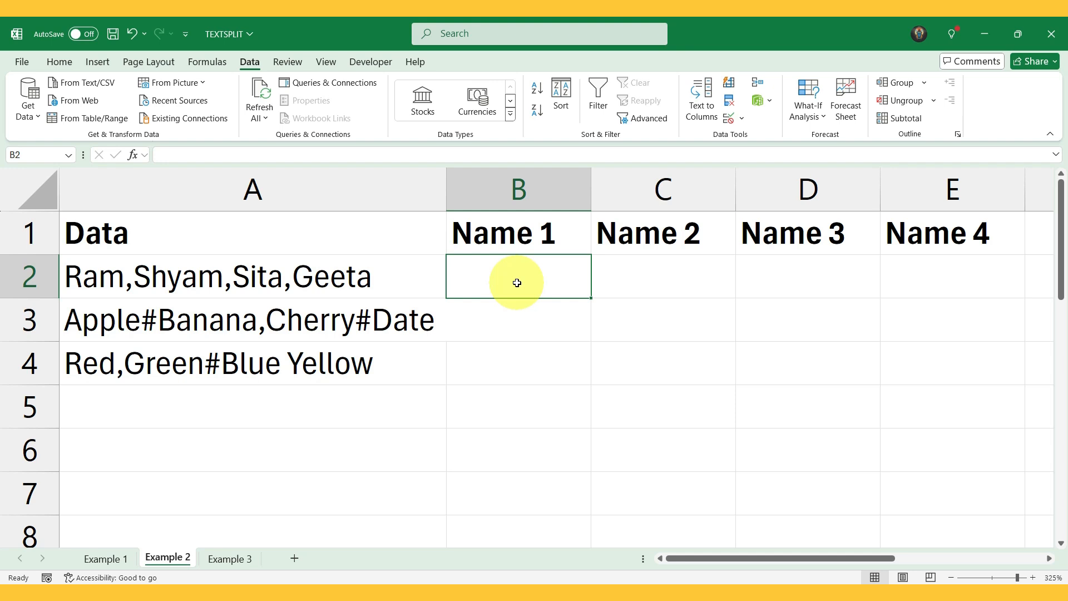
{"action": "type", "text": "="}
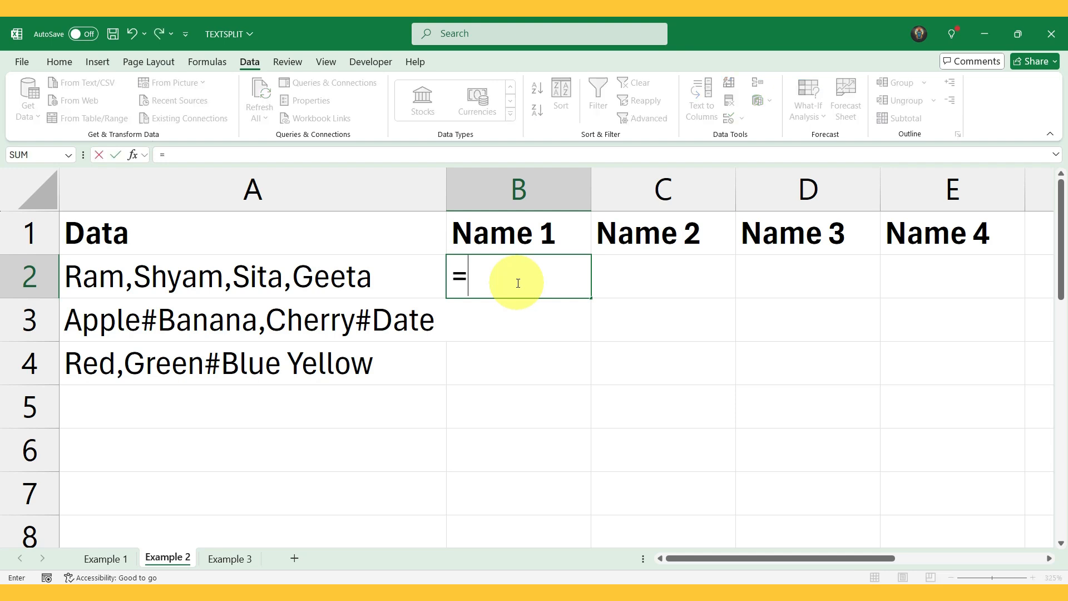
{"action": "type", "text": "text"}
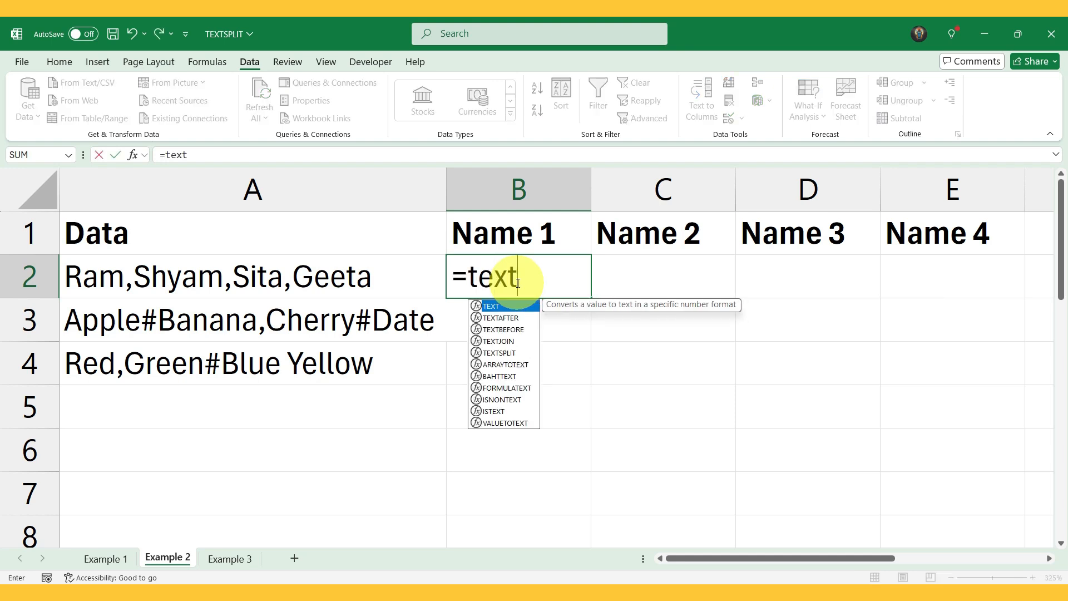
{"action": "type", "text": "spli"}
{"action": "key", "text": "Tab"}
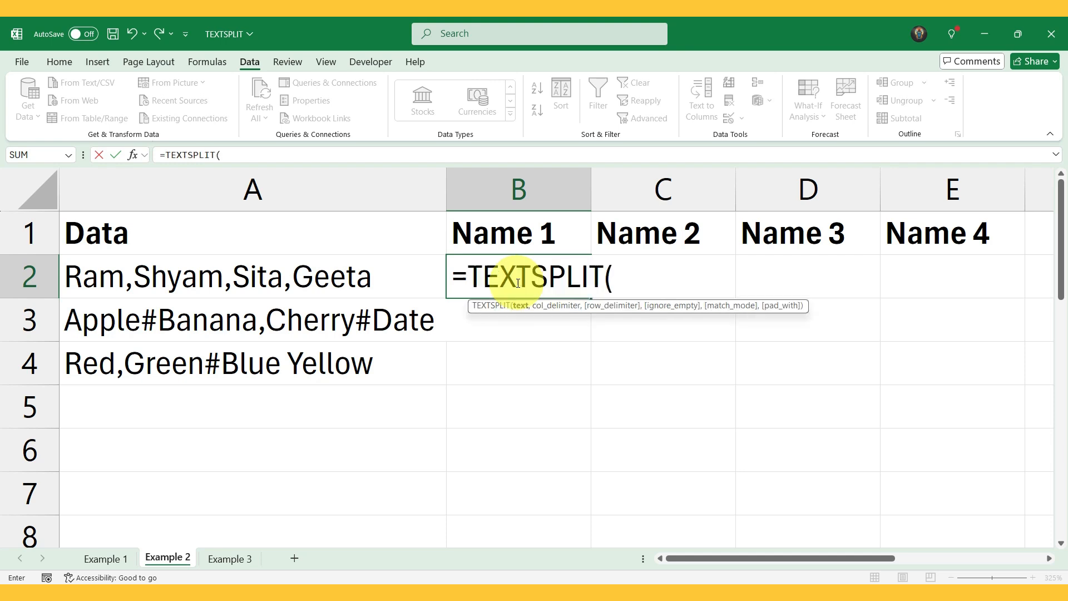
{"action": "left_click", "coordinate": [277, 274]}
{"action": "type", "text": ",{"}
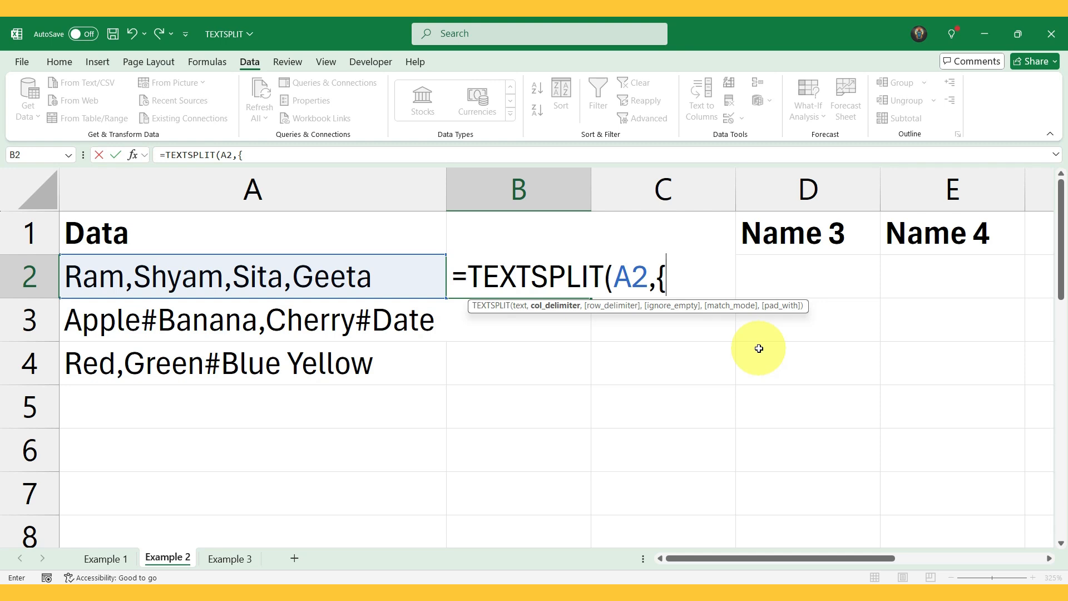
Step: Define the formula's column delimiters as the array {",","#"," "}, covering comma, hash and space
{"action": "type", "text": "\",\","}
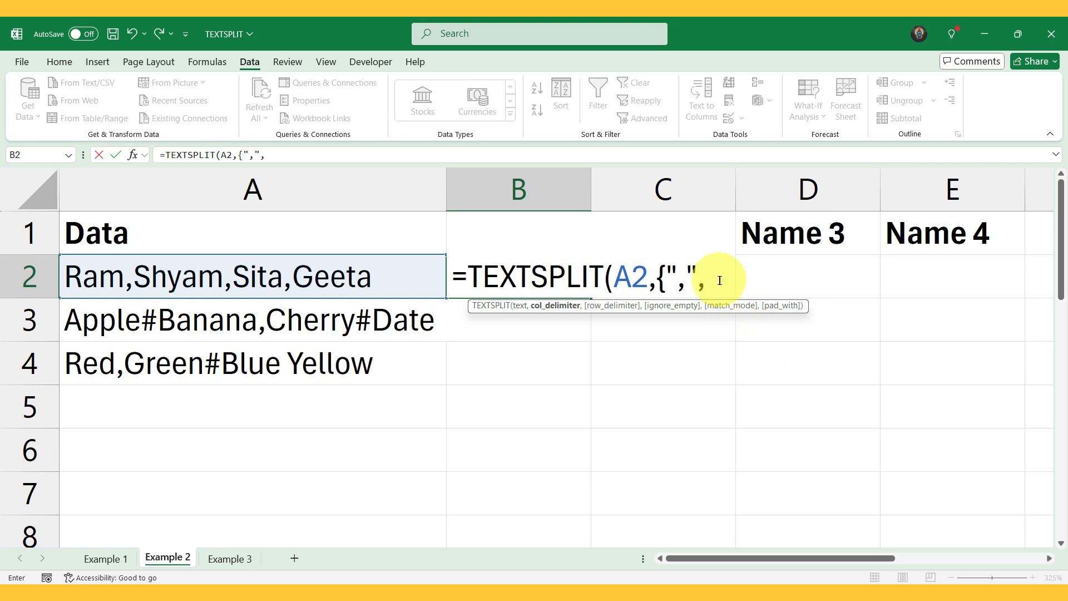
{"action": "left_click_drag", "start_coordinate": [698, 280], "coordinate": [667, 281]}
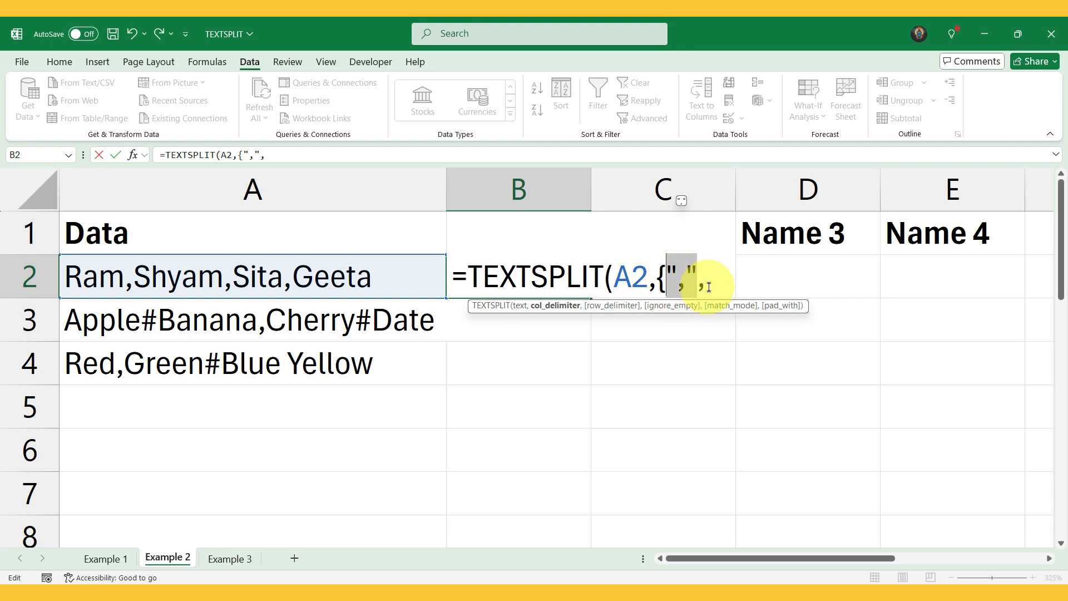
{"action": "left_click", "coordinate": [754, 276]}
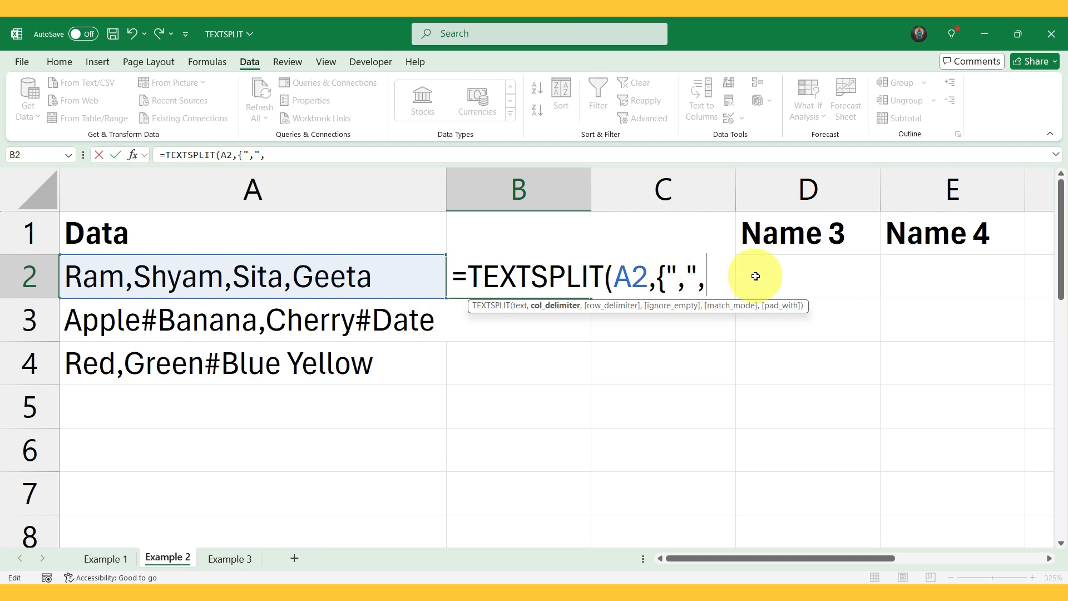
{"action": "type", "text": "\"#\""}
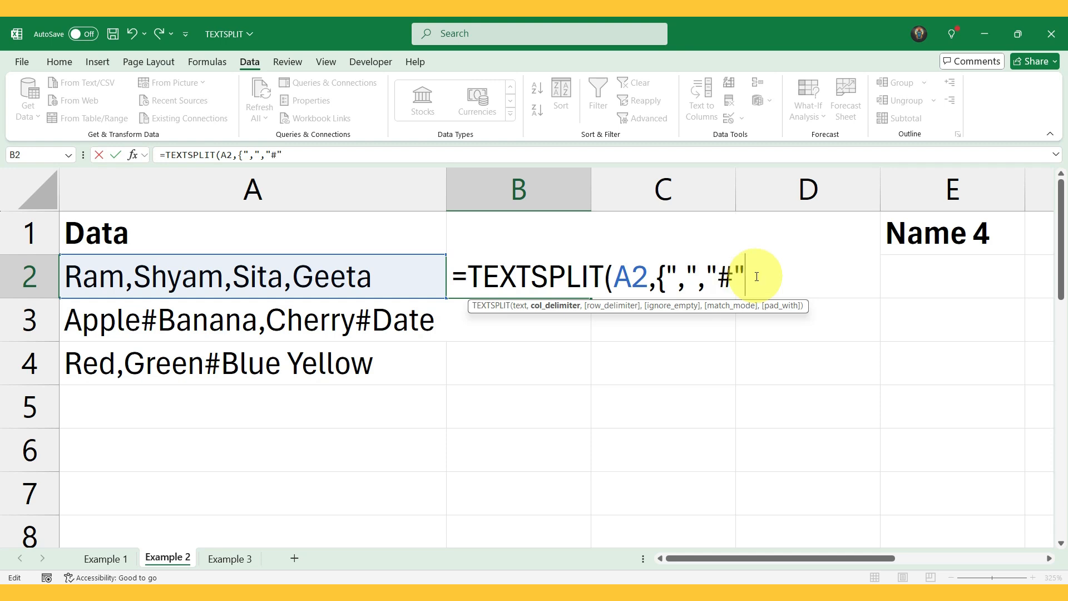
{"action": "type", "text": ",\" \"}"}
{"action": "key", "text": "ctrl+alt+d"}
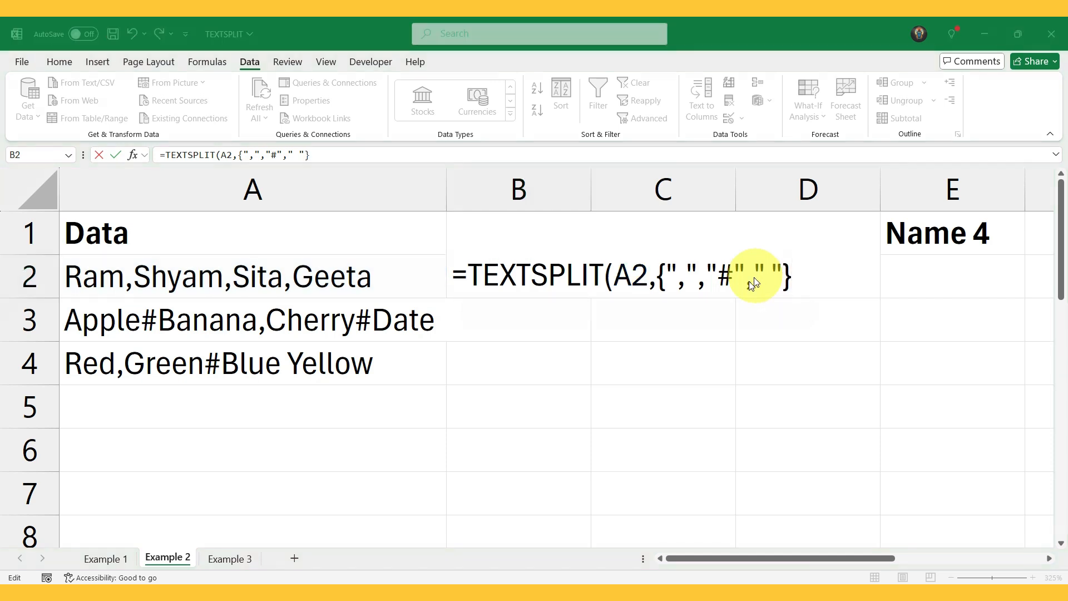
{"action": "mouse_move", "coordinate": [660, 258]}
{"action": "left_mouse_down"}
{"action": "mouse_move", "coordinate": [716, 301]}
{"action": "mouse_move", "coordinate": [697, 294]}
{"action": "left_mouse_up"}
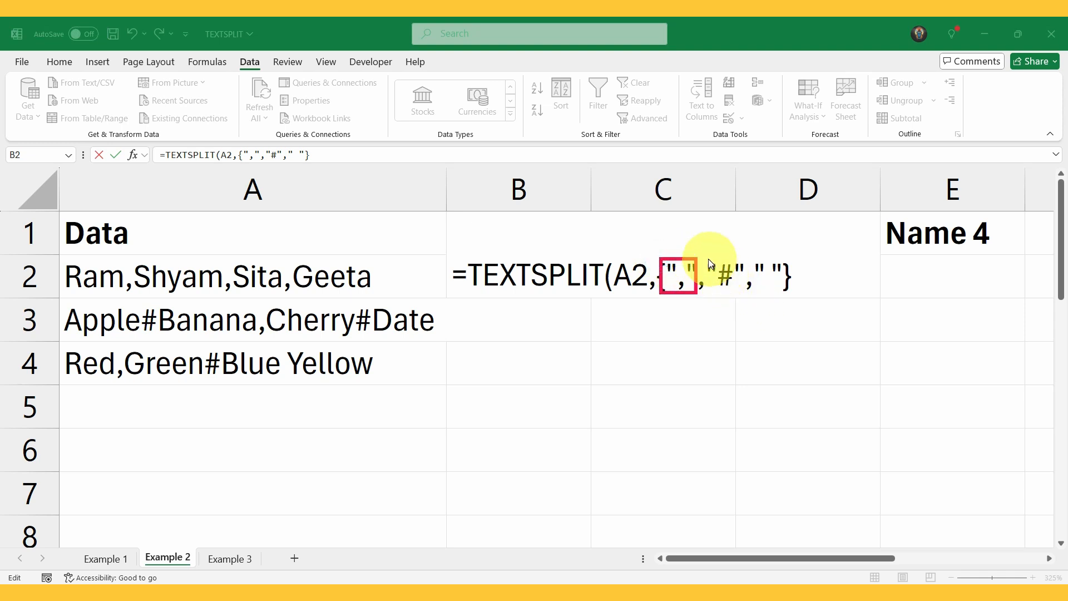
{"action": "left_click_drag", "start_coordinate": [704, 257], "coordinate": [746, 291]}
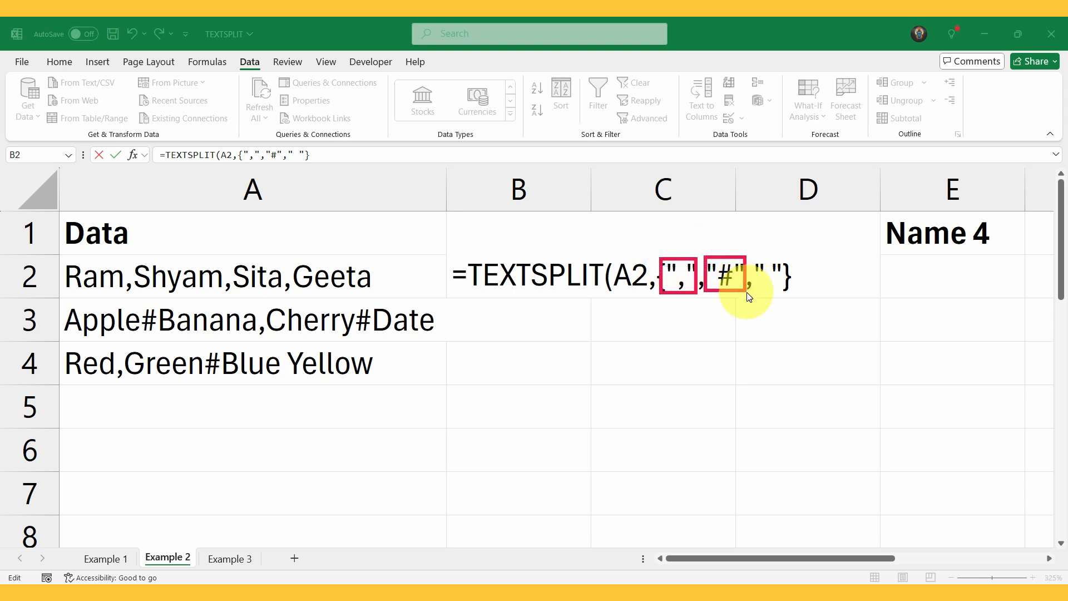
{"action": "left_click_drag", "start_coordinate": [749, 251], "coordinate": [784, 288]}
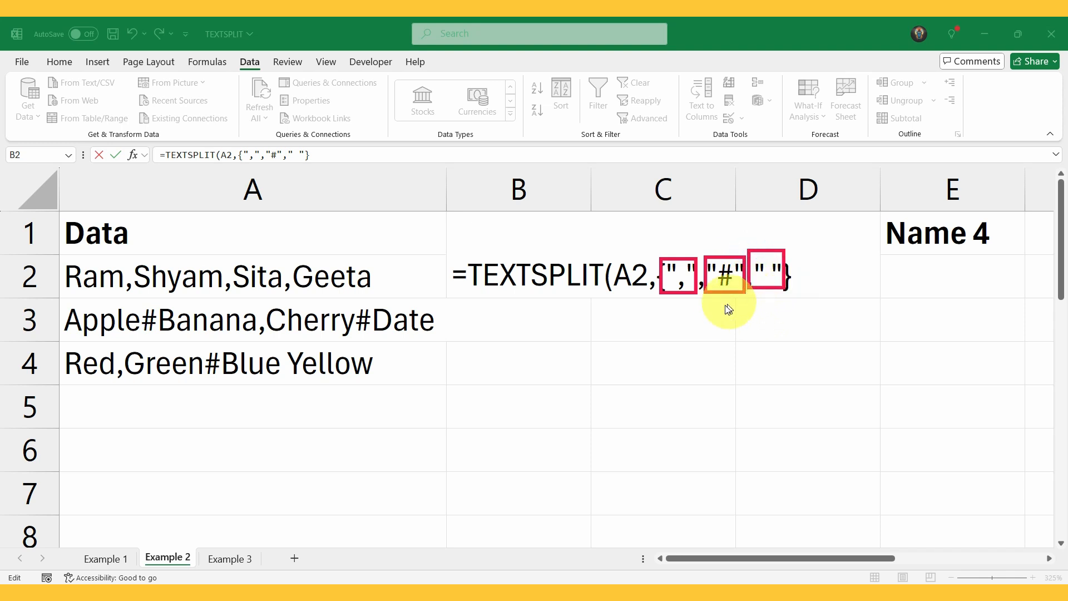
{"action": "key", "text": "Escape"}
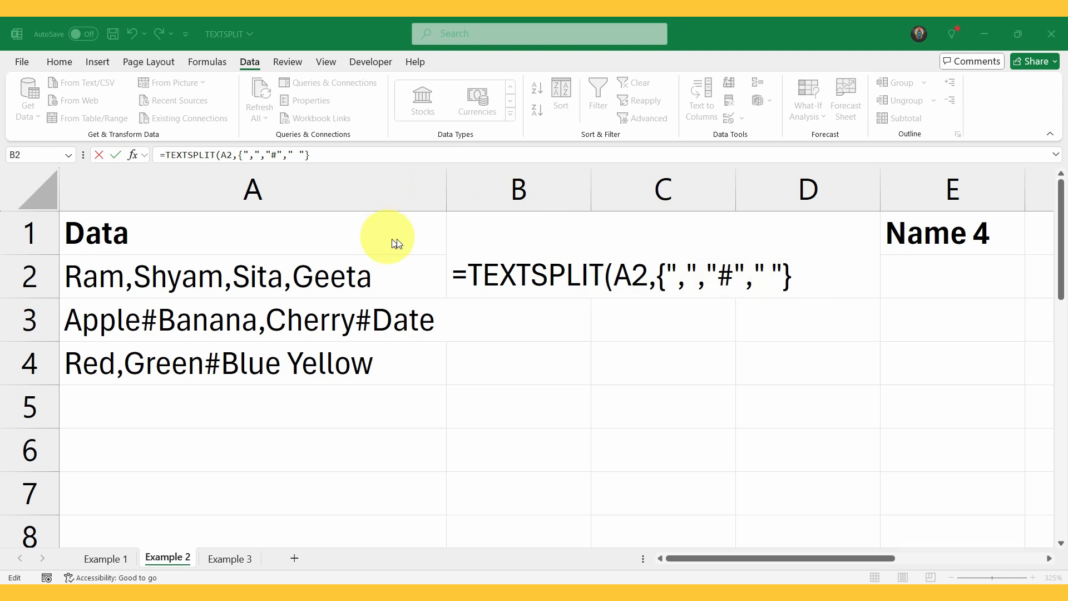
Step: Close the TEXTSPLIT formula's parenthesis after the delimiter array and commit it in B2
{"action": "left_click", "coordinate": [801, 276]}
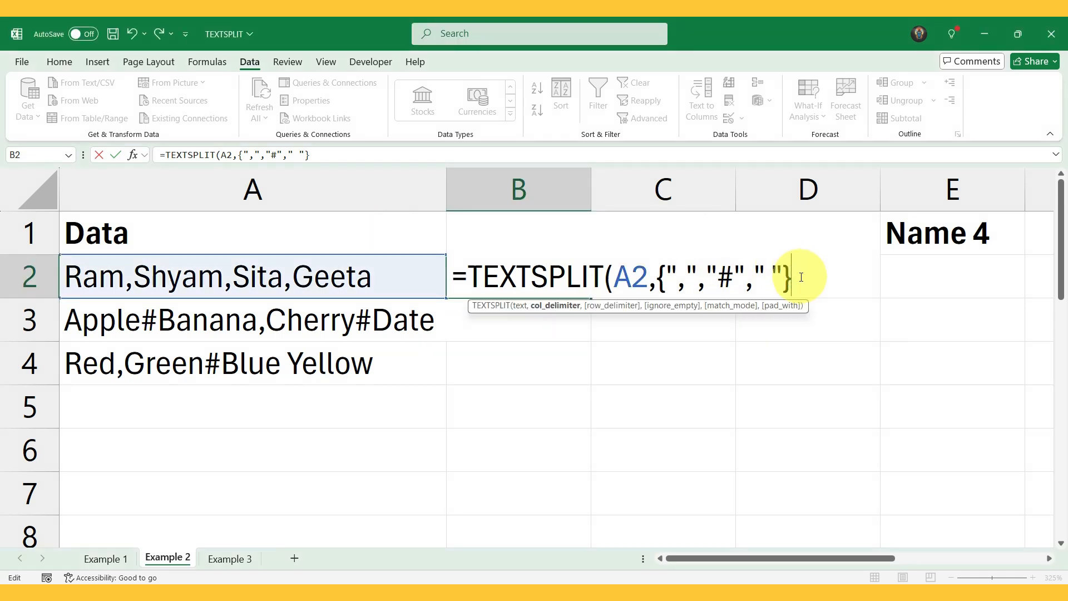
{"action": "type", "text": ")"}
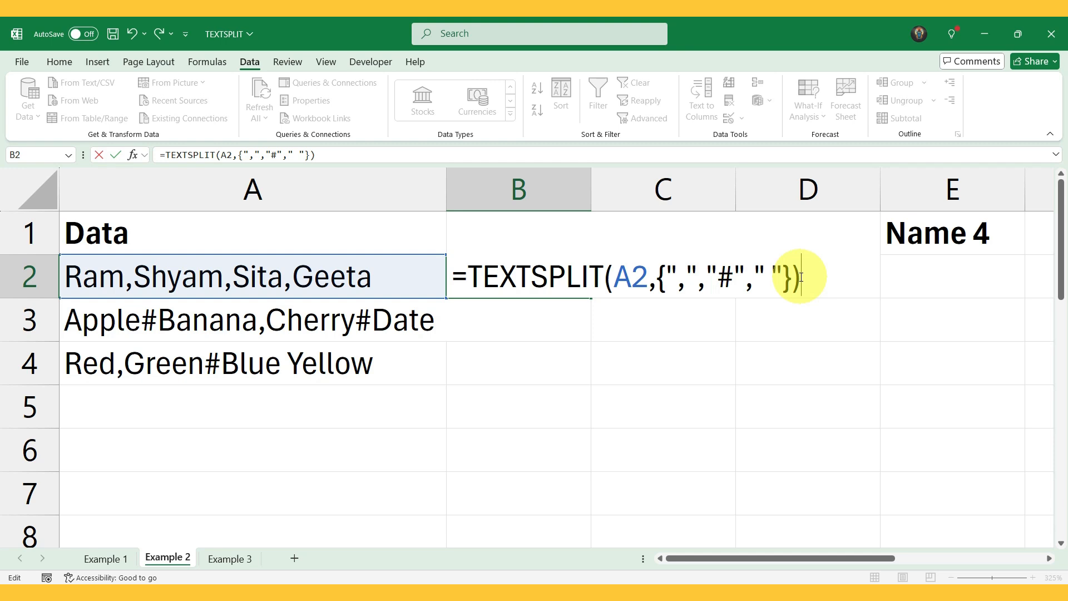
{"action": "key", "text": "Return"}
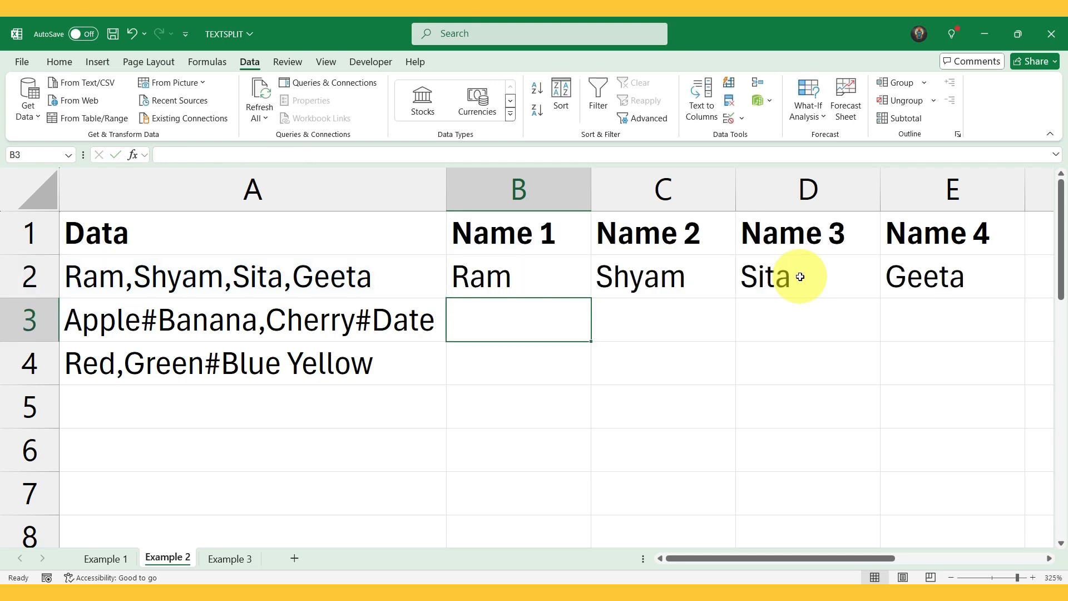
Step: Fill the multi-delimiter TEXTSPLIT formula from B2 down through B5
{"action": "left_click_drag", "start_coordinate": [543, 273], "coordinate": [933, 264]}
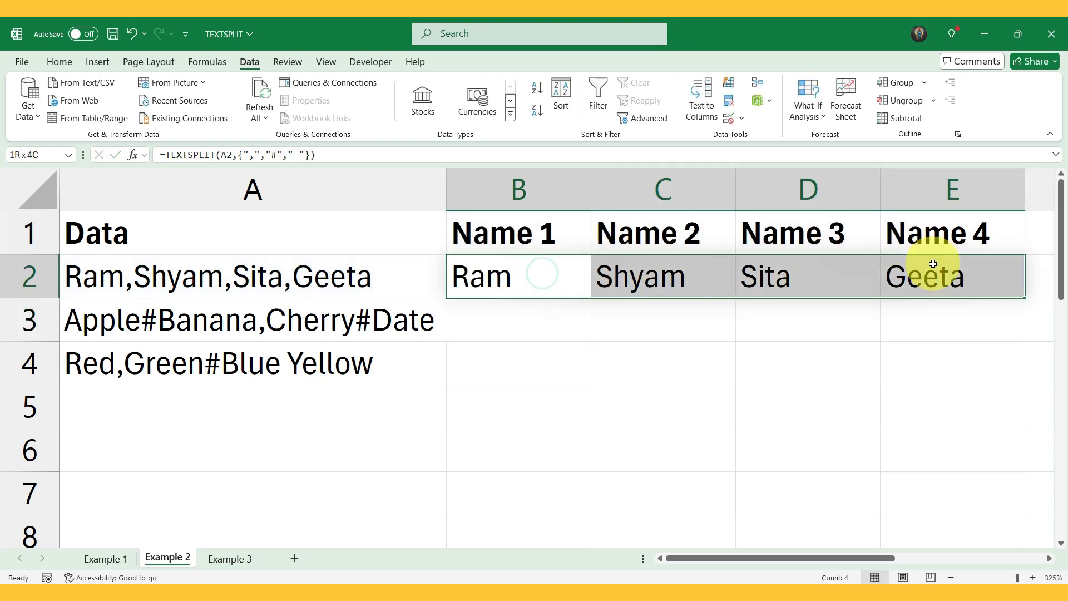
{"action": "left_click", "coordinate": [545, 267]}
{"action": "left_click_drag", "start_coordinate": [591, 295], "coordinate": [588, 429]}
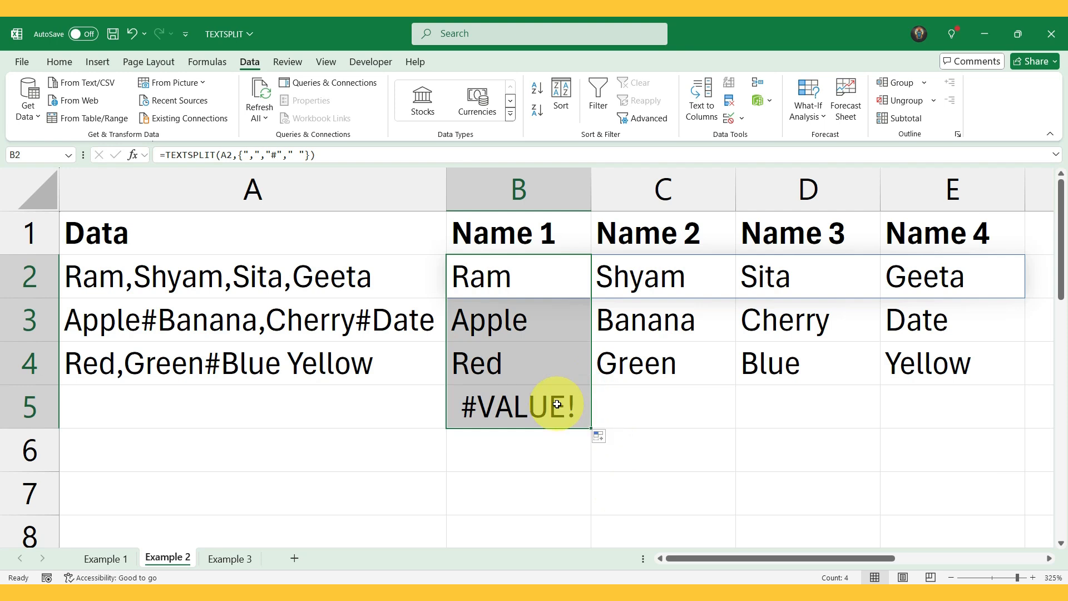
Step: Enter four first names in A5, separated in order by a space, a # and a comma
{"action": "left_click", "coordinate": [229, 420]}
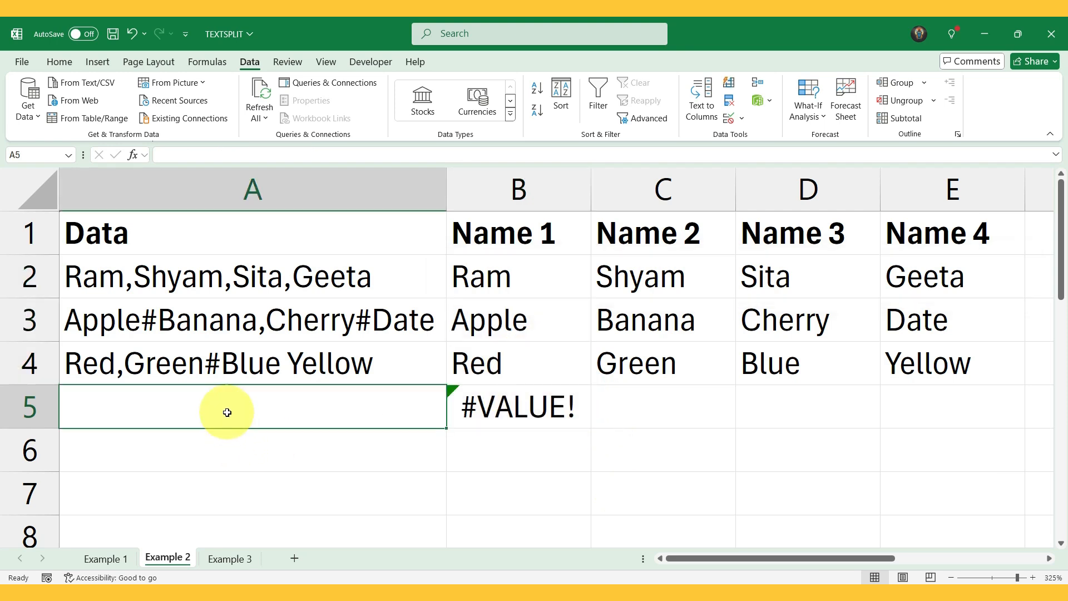
{"action": "type", "text": "Krishna"}
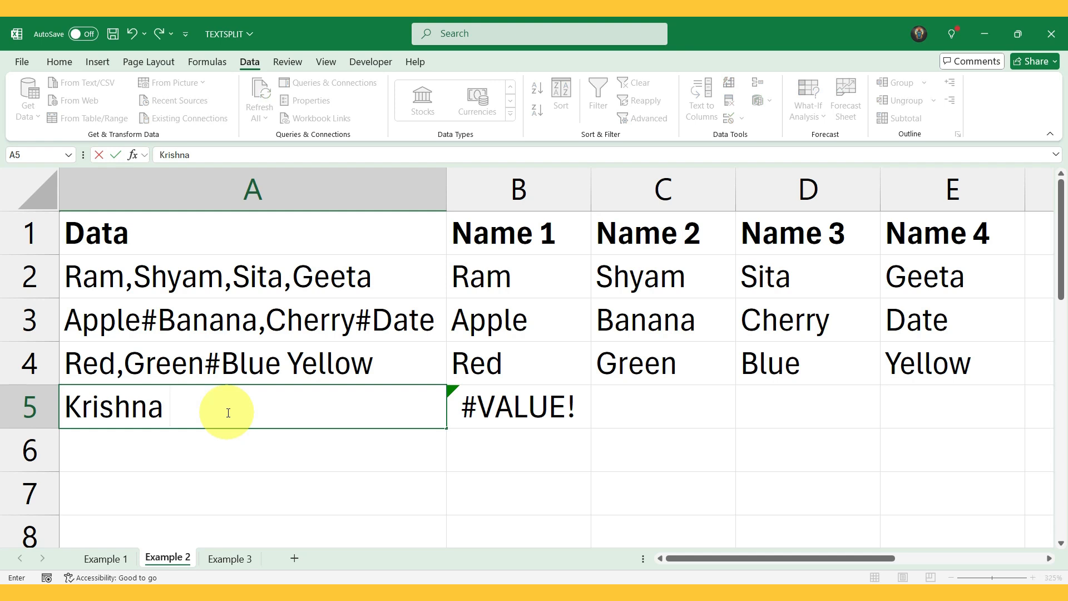
{"action": "type", "text": " Arjun"}
{"action": "type", "text": "#"}
{"action": "type", "text": "Kra"}
{"action": "key", "text": "BackSpace"}
{"action": "key", "text": "BackSpace"}
{"action": "type", "text": "arn,"}
{"action": "key", "text": "BackSpace"}
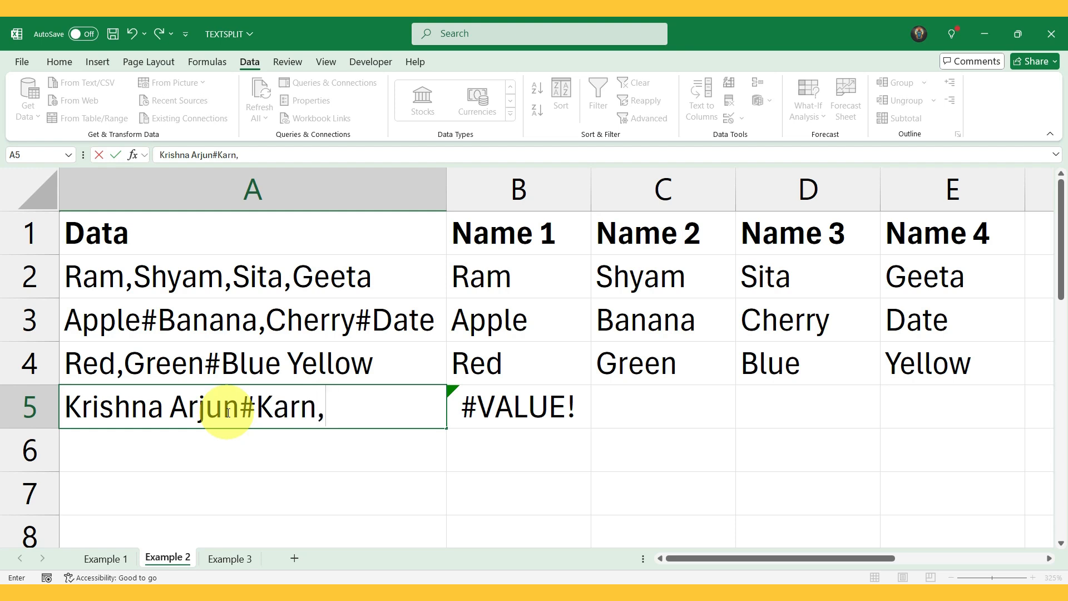
{"action": "type", "text": "BHee"}
{"action": "key", "text": "BackSpace"}
{"action": "key", "text": "BackSpace"}
{"action": "key", "text": "BackSpace"}
{"action": "type", "text": "heem"}
{"action": "key", "text": "Return"}
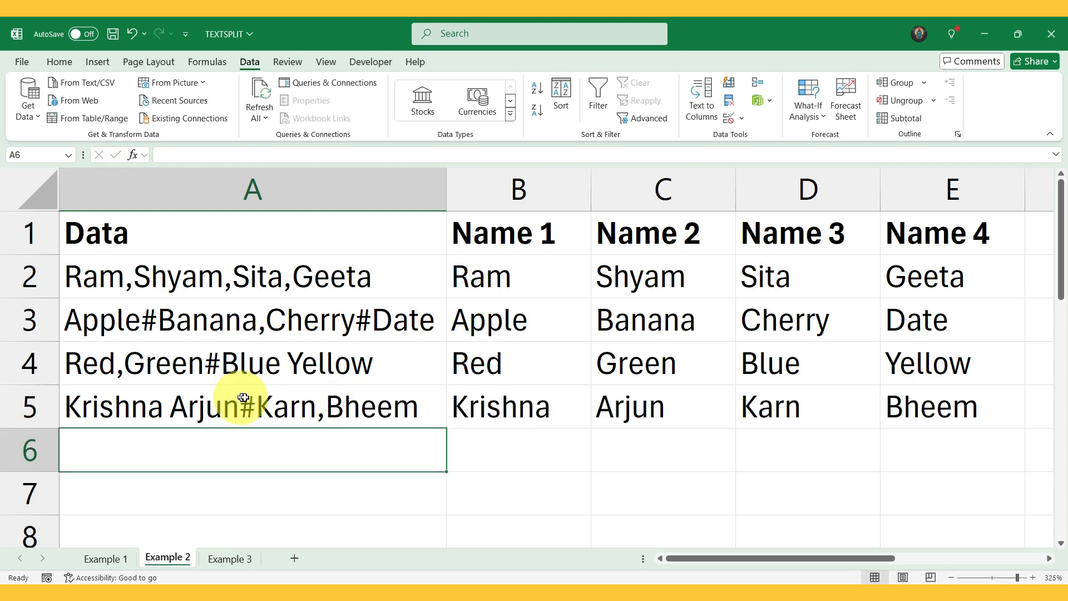
{"action": "left_click", "coordinate": [506, 409]}
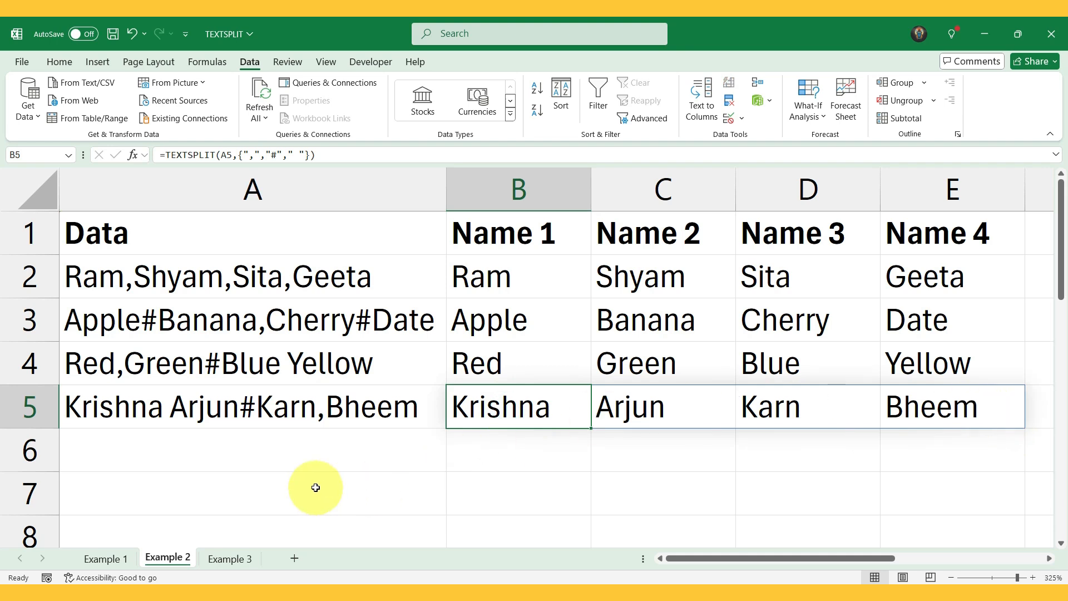
Step: Replace the comma before the last name in A5 with a | character
{"action": "left_click", "coordinate": [324, 412]}
{"action": "double_click", "coordinate": [320, 412]}
{"action": "type", "text": "|"}
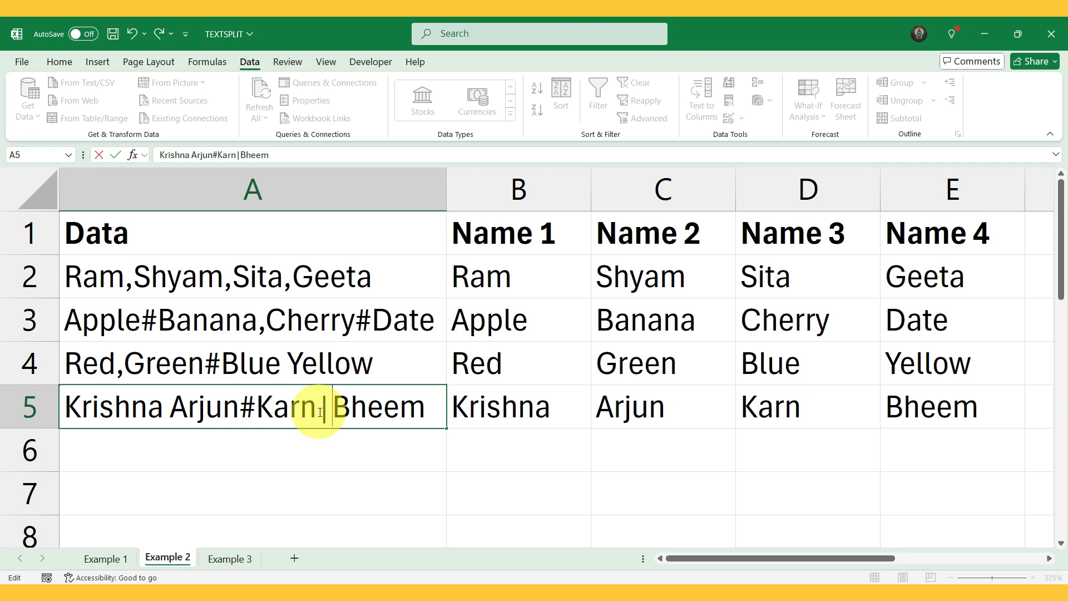
{"action": "key", "text": "Return"}
{"action": "left_click", "coordinate": [824, 408]}
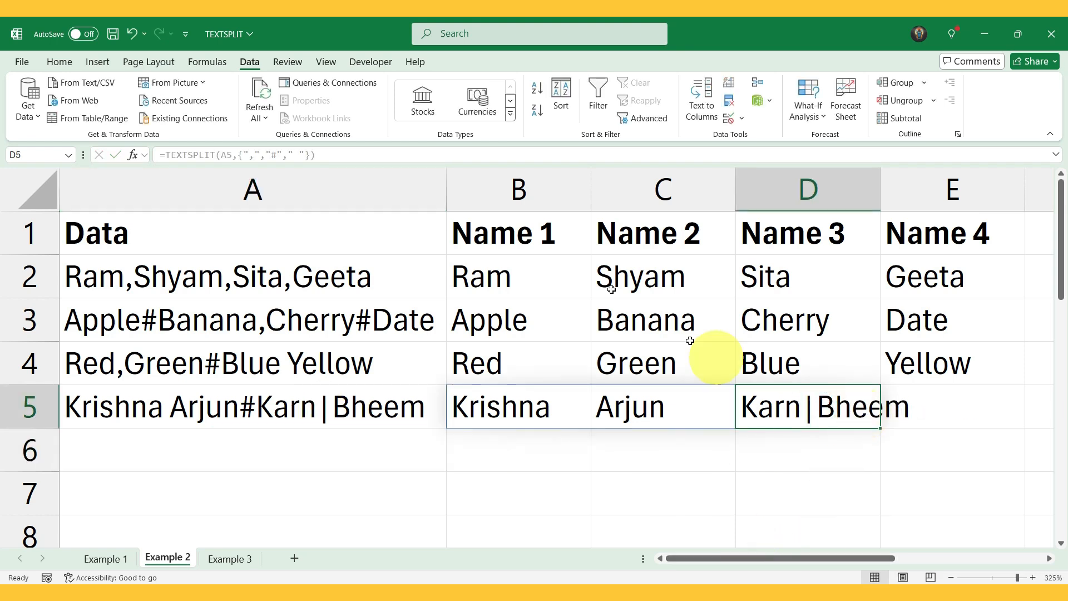
Step: Add "|" as a fourth delimiter to the array in B2's TEXTSPLIT formula
{"action": "left_click", "coordinate": [548, 272]}
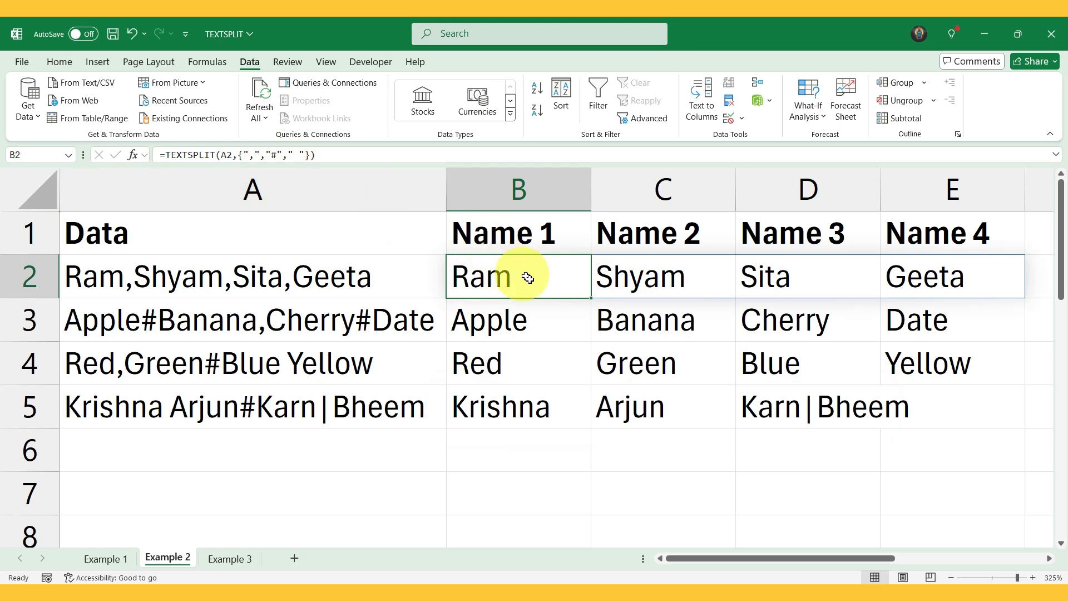
{"action": "double_click", "coordinate": [553, 277]}
{"action": "left_click", "coordinate": [779, 277]}
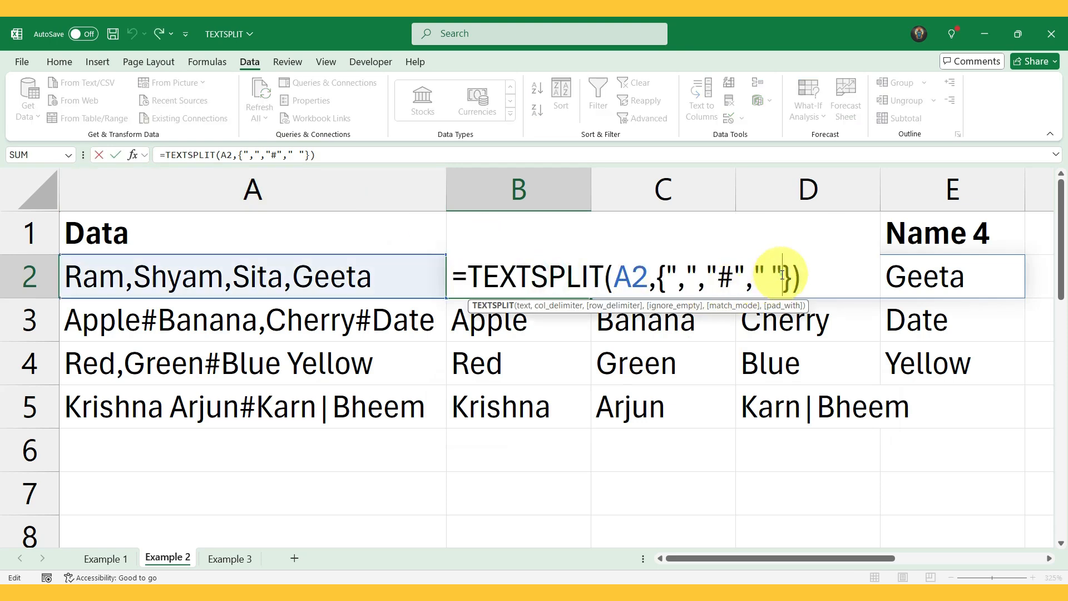
{"action": "type", "text": ",\" \",\""}
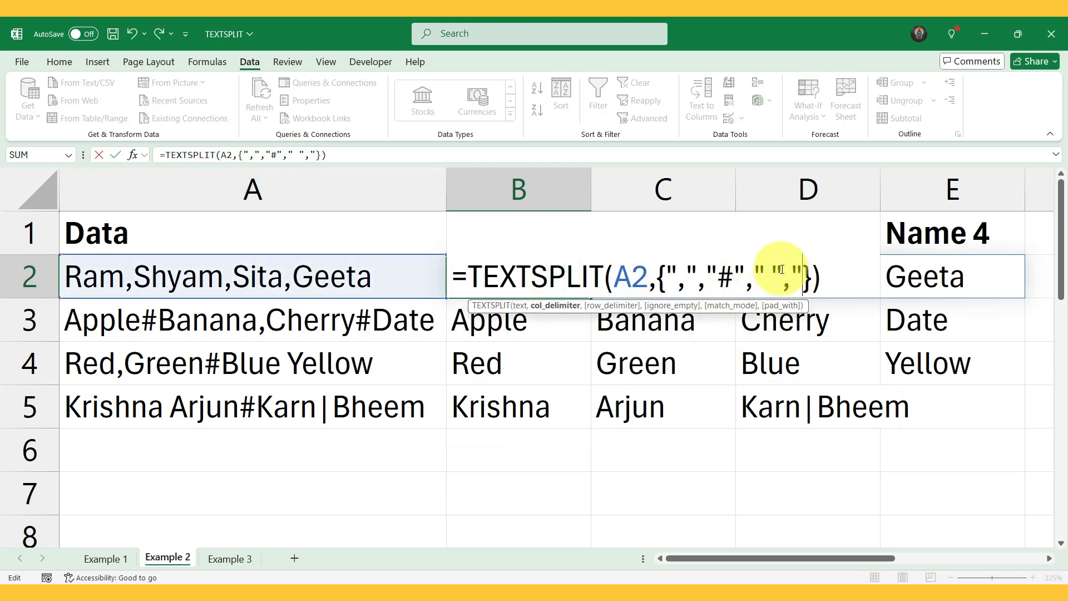
{"action": "type", "text": "|\""}
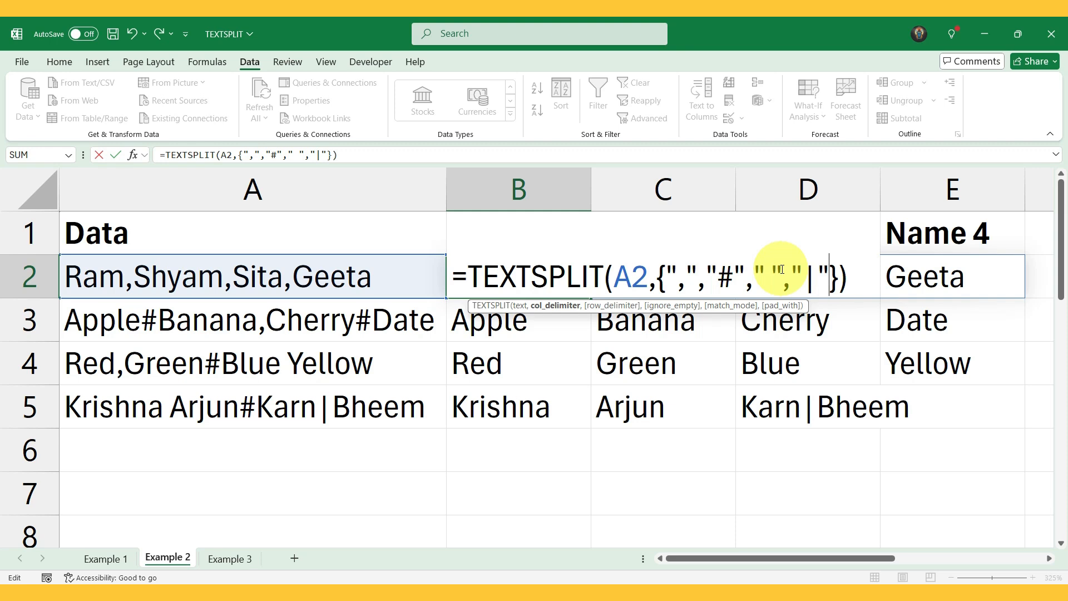
{"action": "key", "text": "Return"}
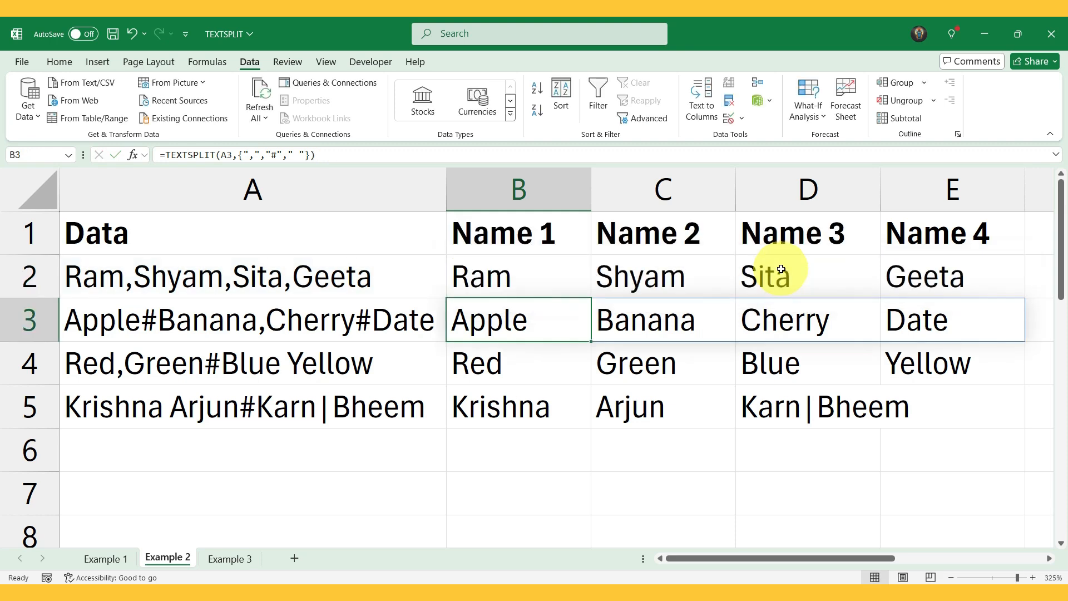
Step: Fill the updated four-delimiter TEXTSPLIT formula from B2 down through B5
{"action": "key", "text": "Up"}
{"action": "key", "text": "ctrl+shift+Down"}
{"action": "key", "text": "ctrl+d"}
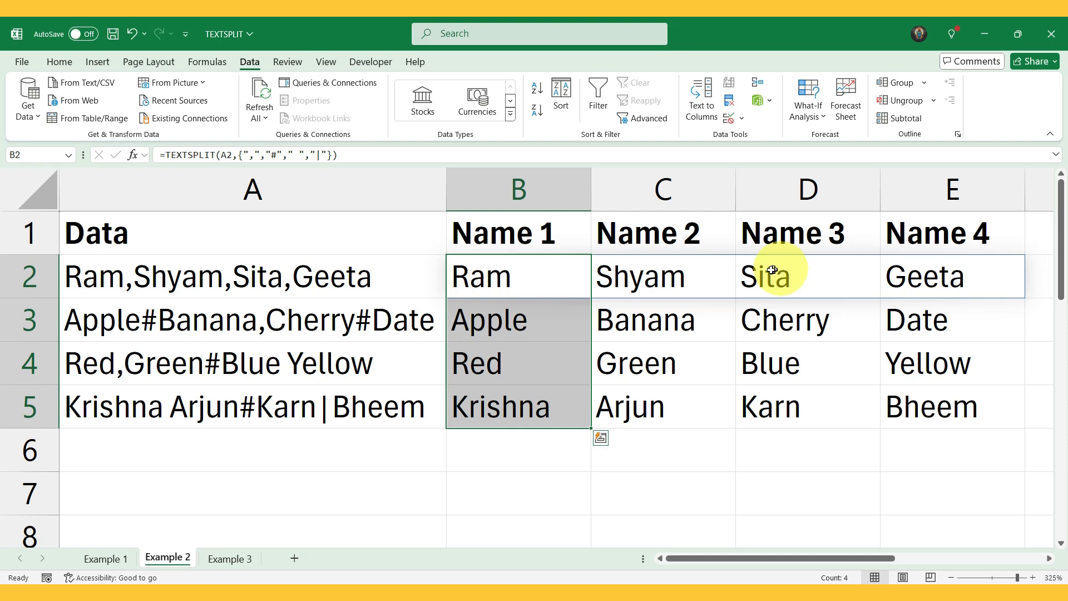
{"action": "left_click", "coordinate": [511, 285]}
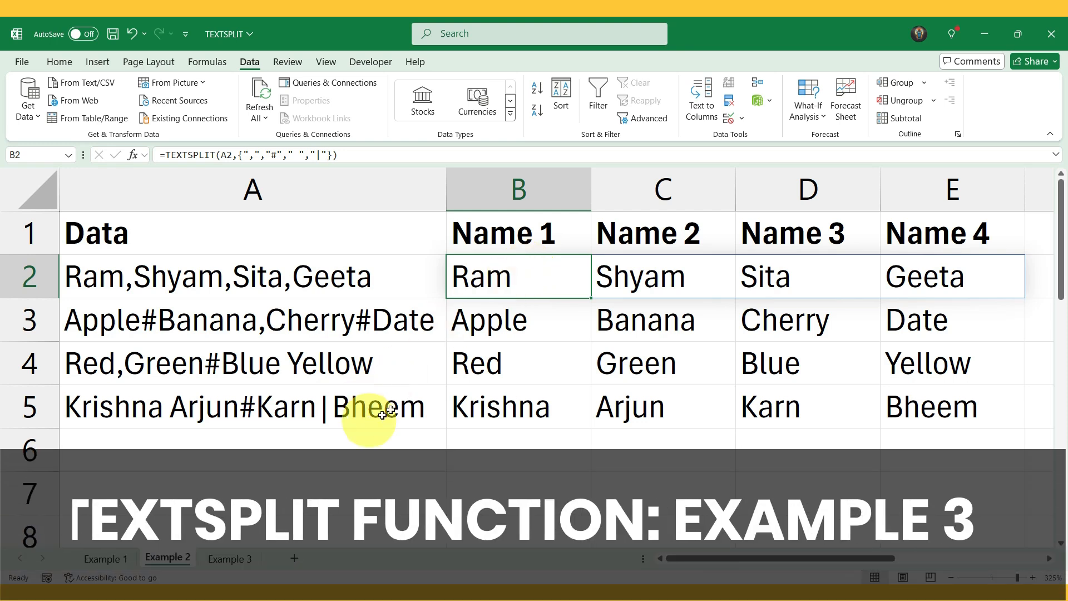
Step: Review the comma-split data on the Example 1 sheet and return to the Example 2 sheet
{"action": "left_click", "coordinate": [91, 558]}
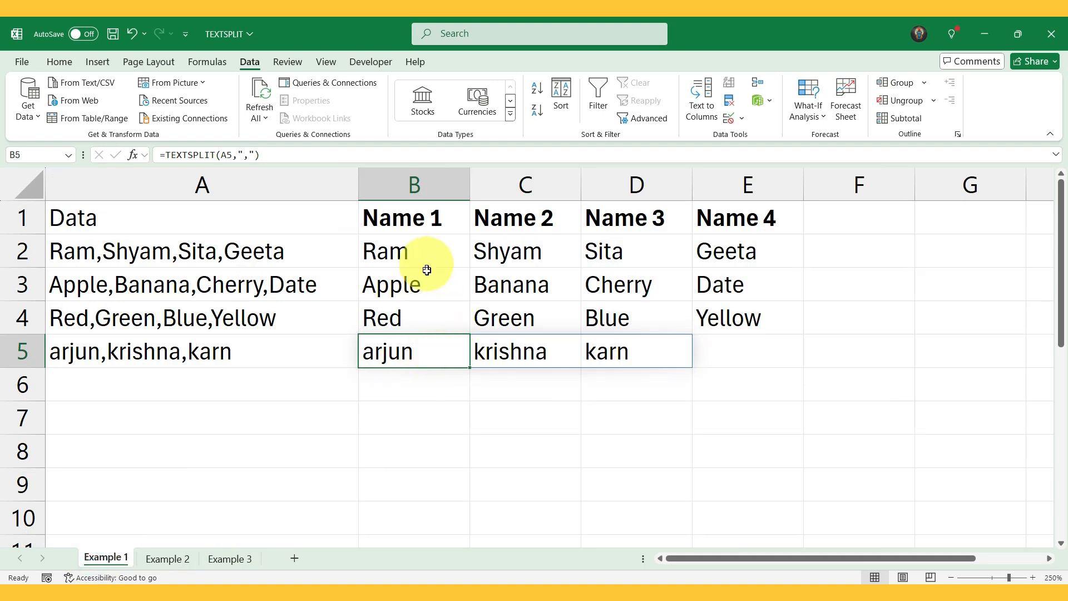
{"action": "left_click", "coordinate": [193, 552]}
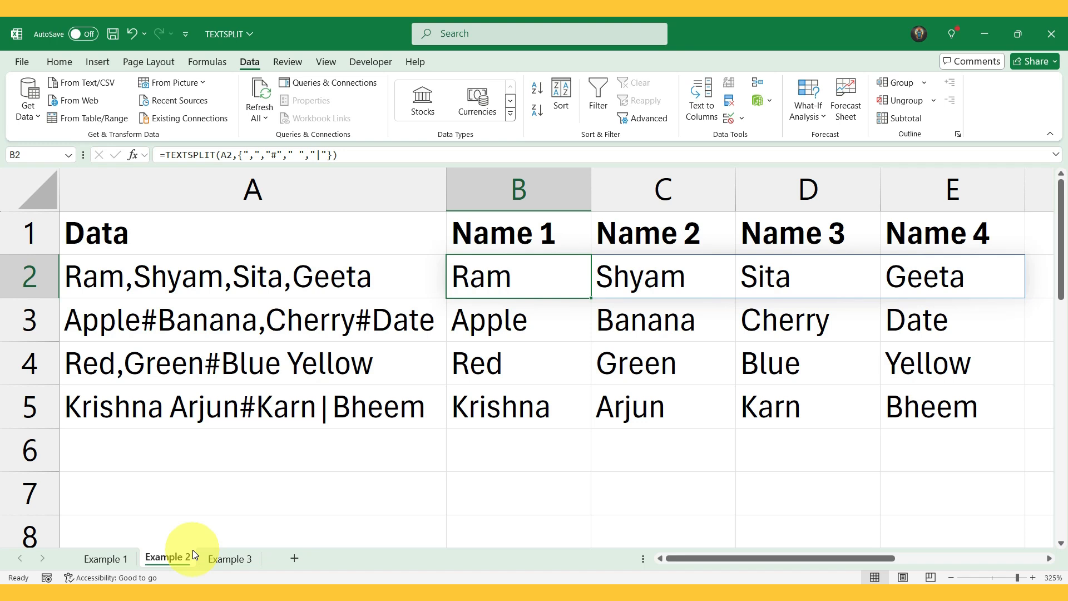
Step: Open the Example 3 sheet and examine the delimited string in A2, its | and ; separators, and the target table in A4:B9
{"action": "left_click", "coordinate": [229, 564]}
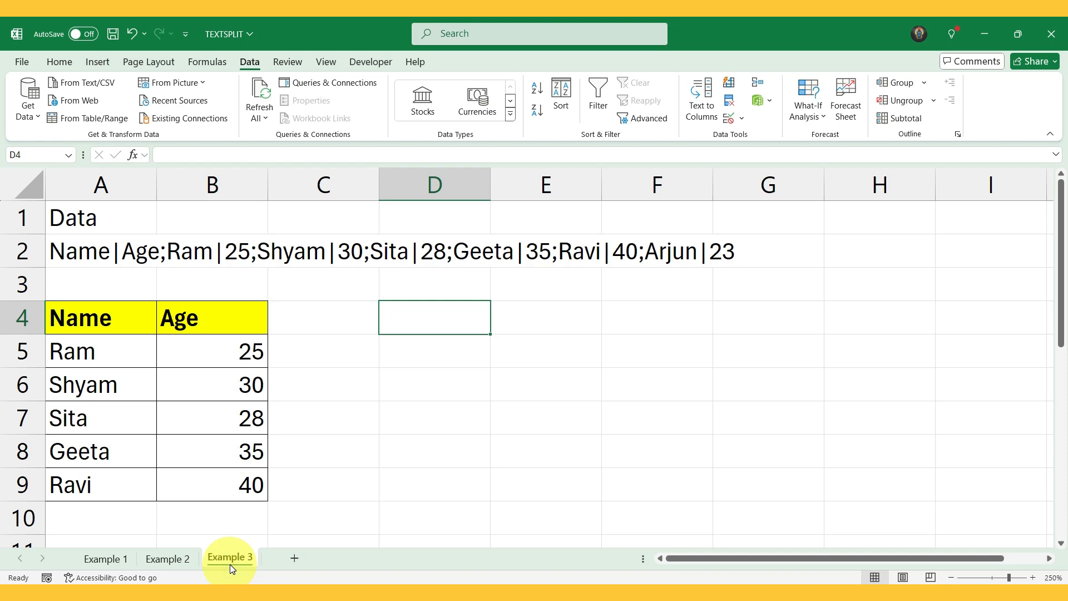
{"action": "left_click", "coordinate": [118, 257]}
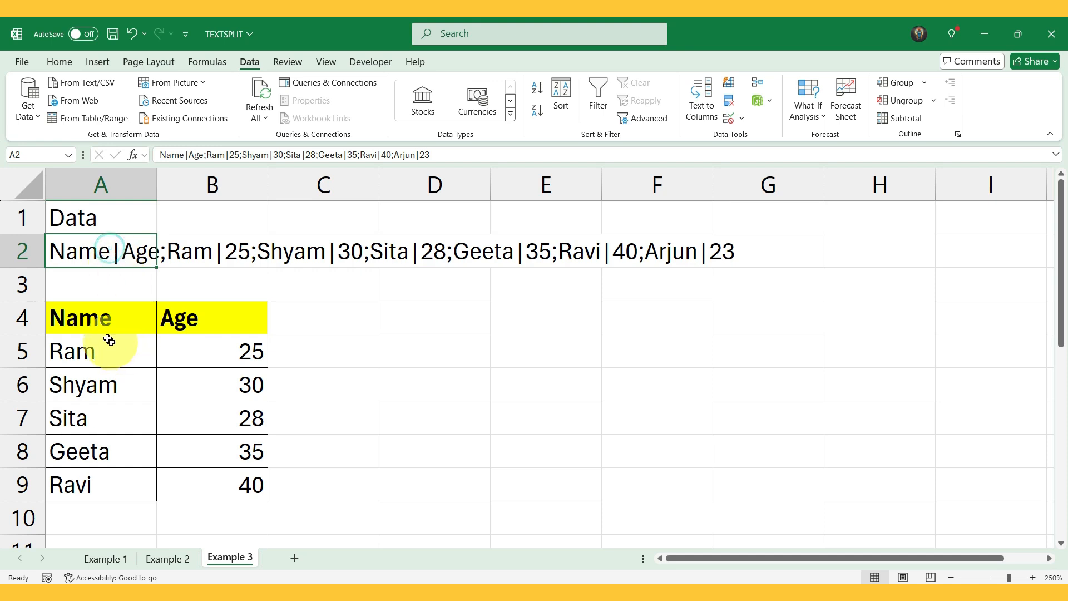
{"action": "left_click", "coordinate": [96, 309]}
{"action": "left_click_drag", "start_coordinate": [153, 351], "coordinate": [210, 486]}
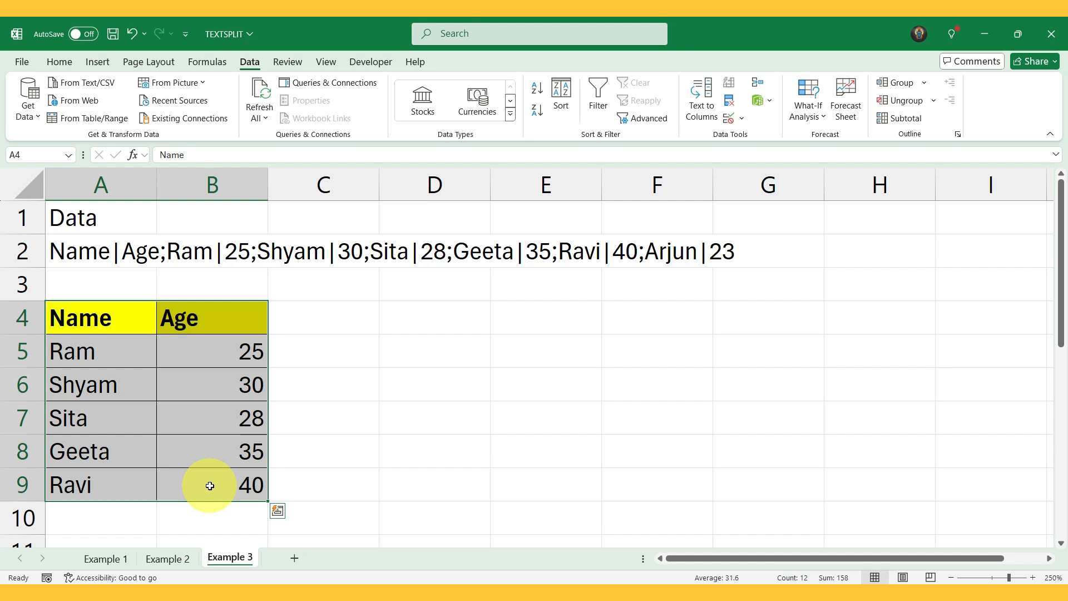
{"action": "left_click", "coordinate": [76, 253]}
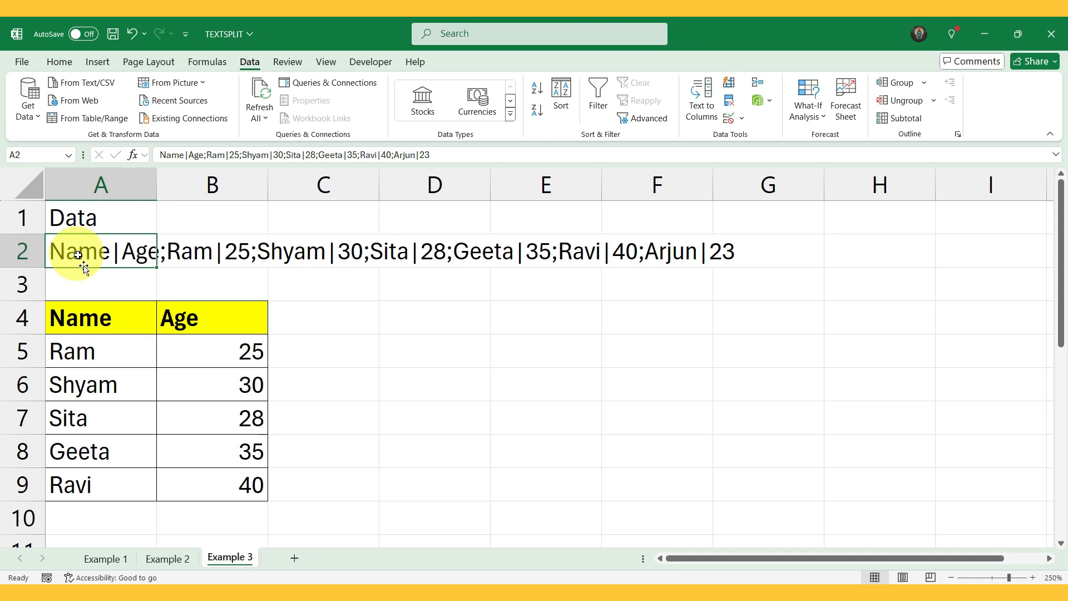
{"action": "left_click", "coordinate": [410, 331]}
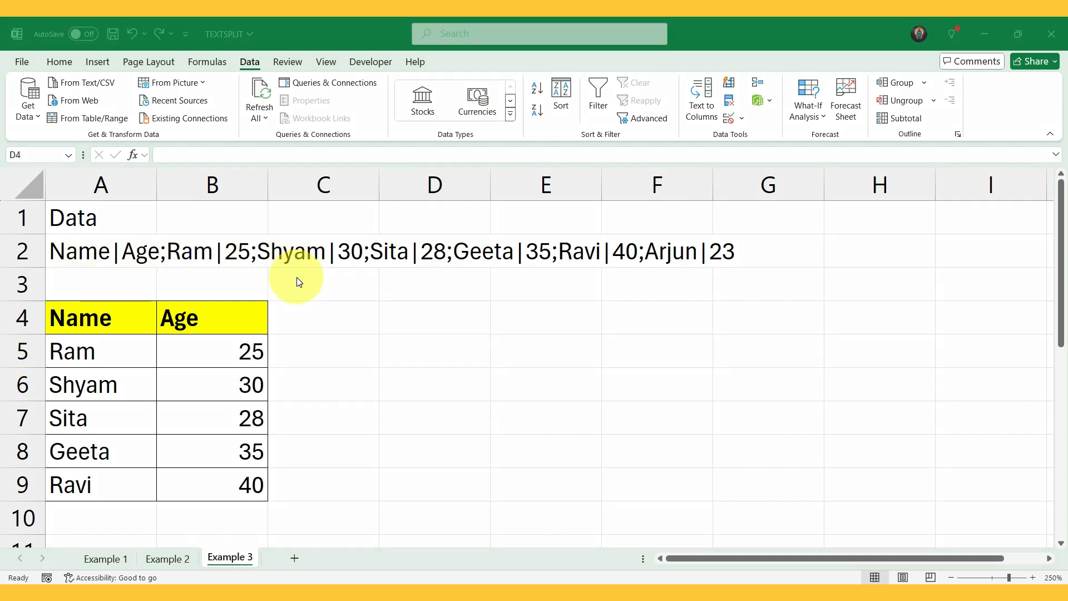
{"action": "left_click_drag", "start_coordinate": [120, 354], "coordinate": [115, 272]}
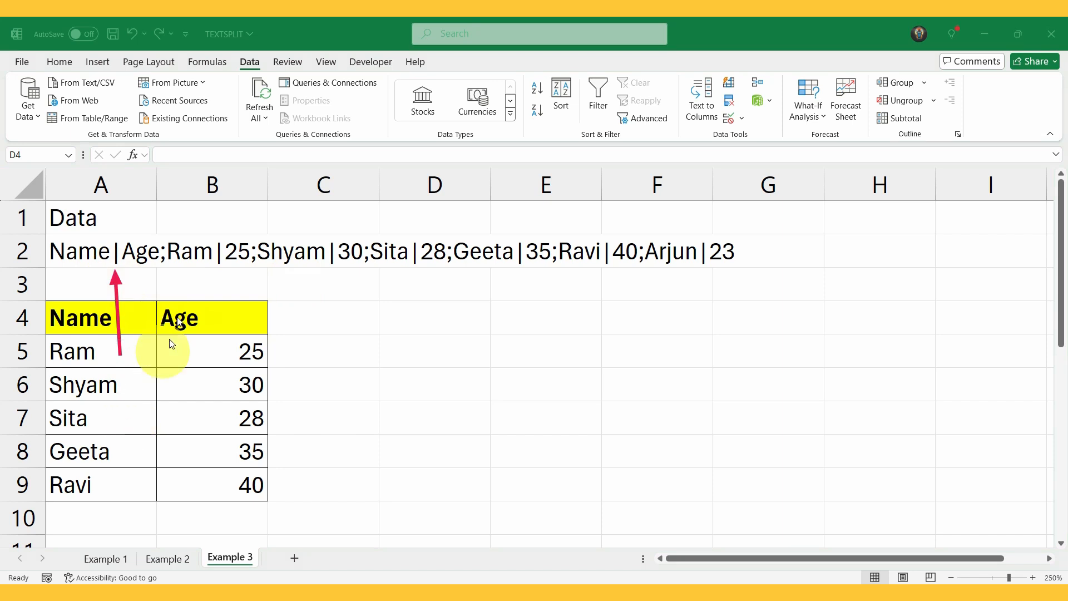
{"action": "left_click_drag", "start_coordinate": [200, 346], "coordinate": [166, 263]}
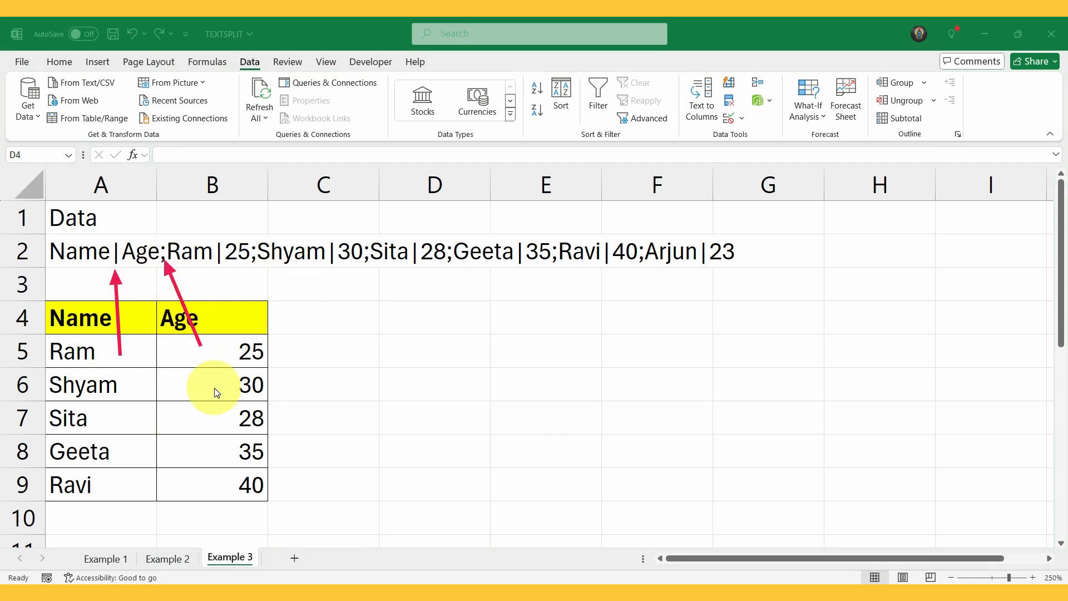
{"action": "key", "text": "Escape"}
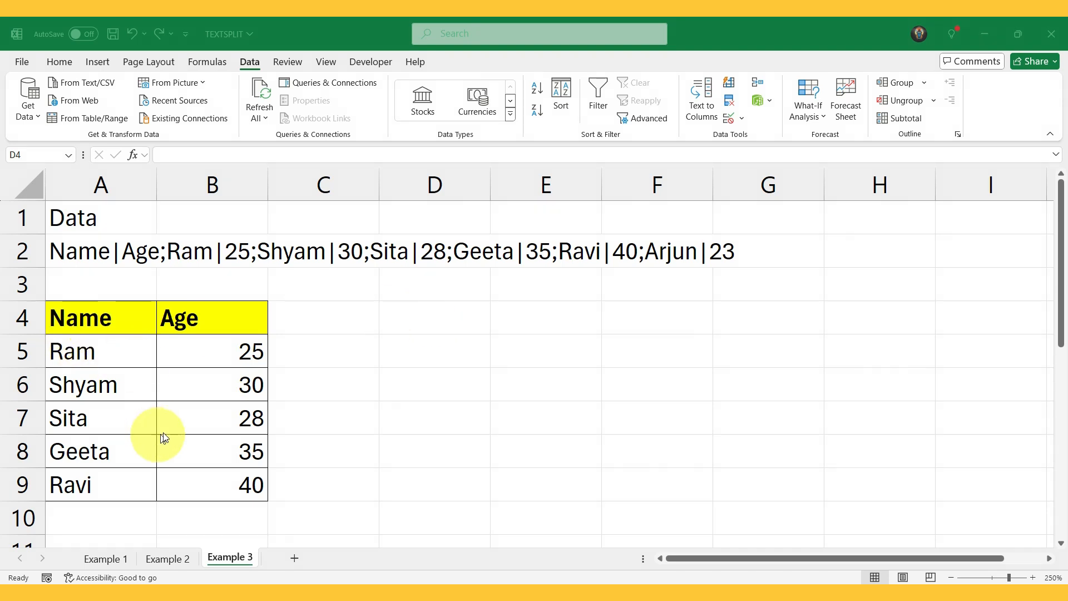
Step: Enter =TEXTSPLIT(A2,"|",";") in D4 to split the string into columns at | and rows at ;
{"action": "left_click", "coordinate": [425, 317]}
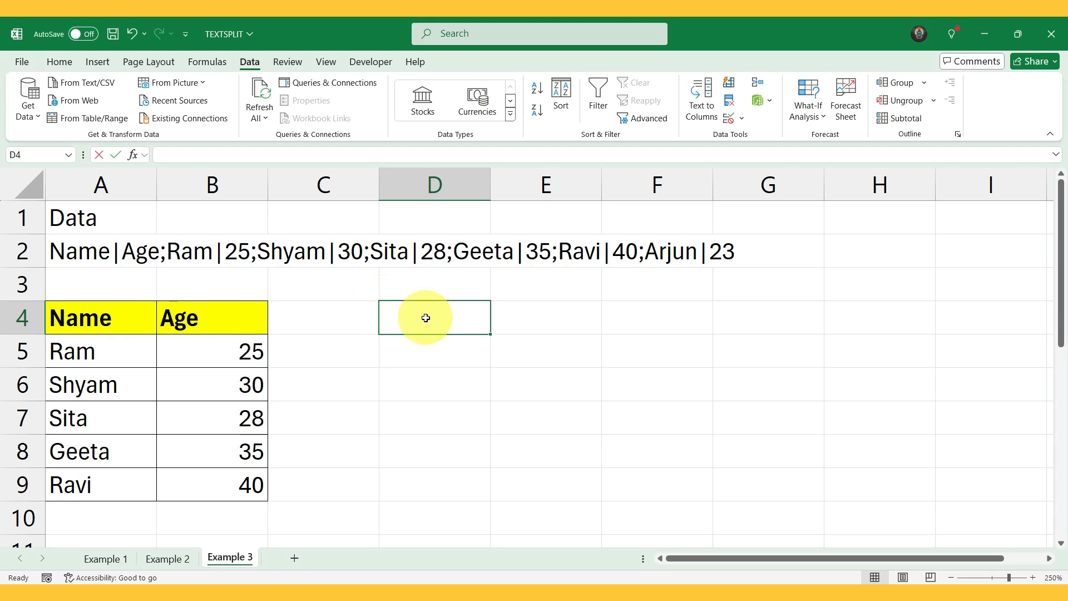
{"action": "type", "text": "=Text"}
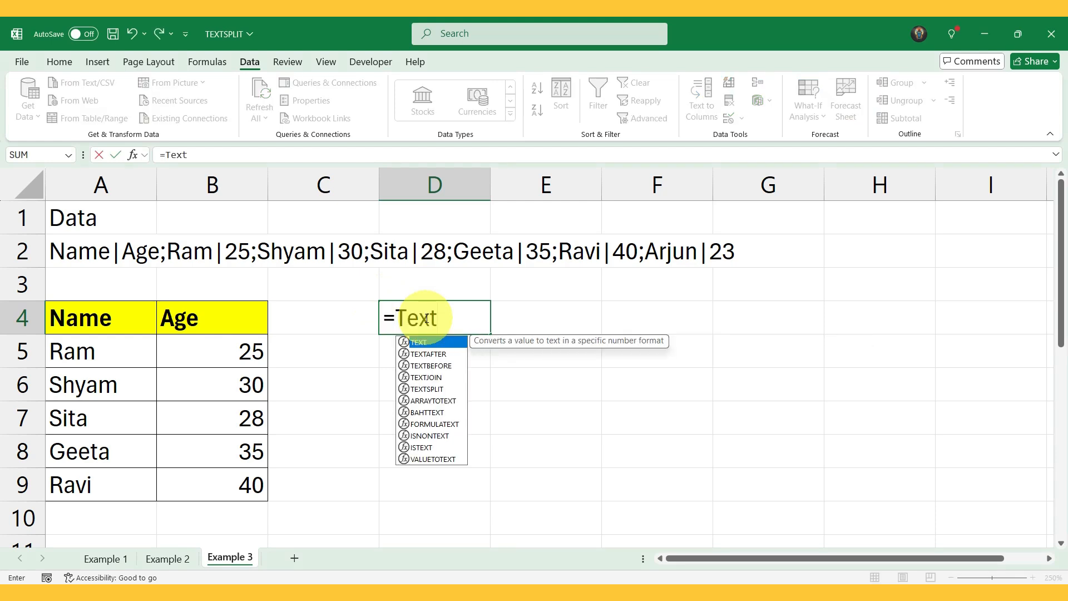
{"action": "key", "text": "Down"}
{"action": "key", "text": "Down"}
{"action": "key", "text": "Down"}
{"action": "key", "text": "Down"}
{"action": "key", "text": "Tab"}
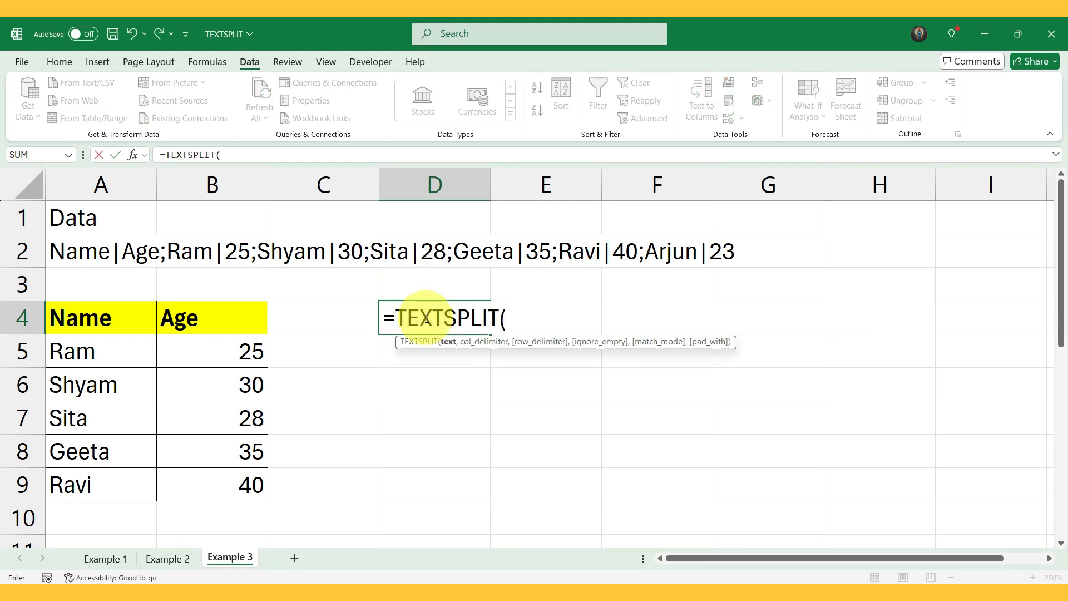
{"action": "left_click", "coordinate": [105, 256]}
{"action": "type", "text": ","}
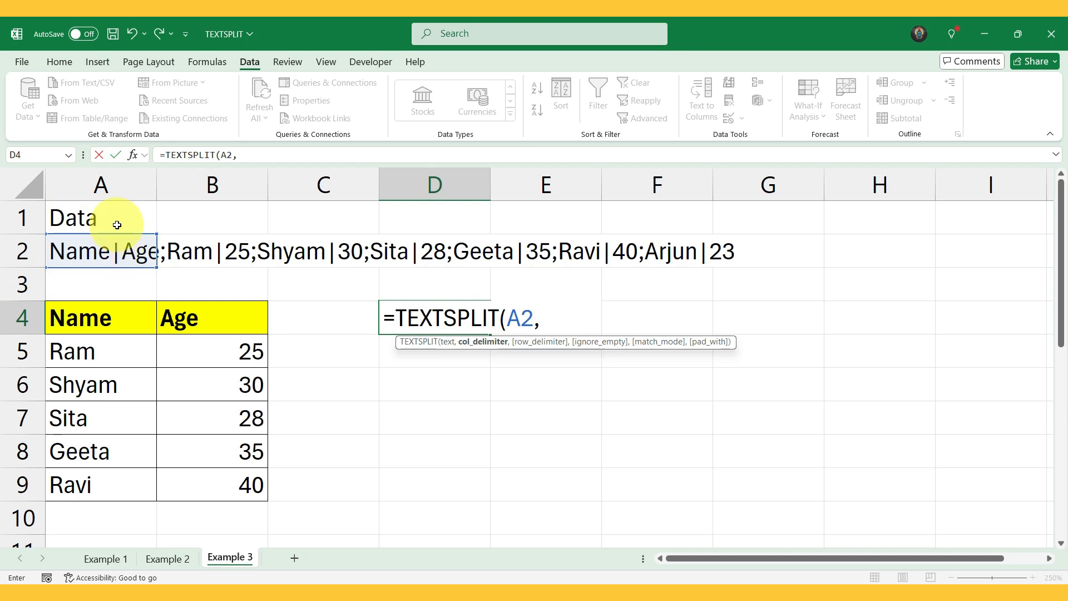
{"action": "type", "text": "\"|\","}
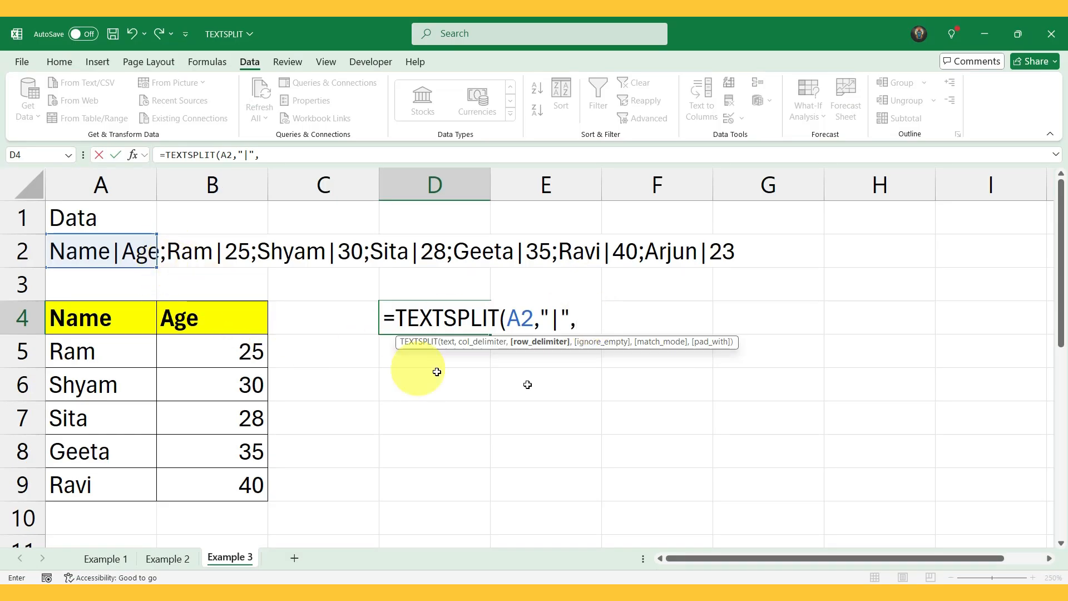
{"action": "type", "text": "\";"}
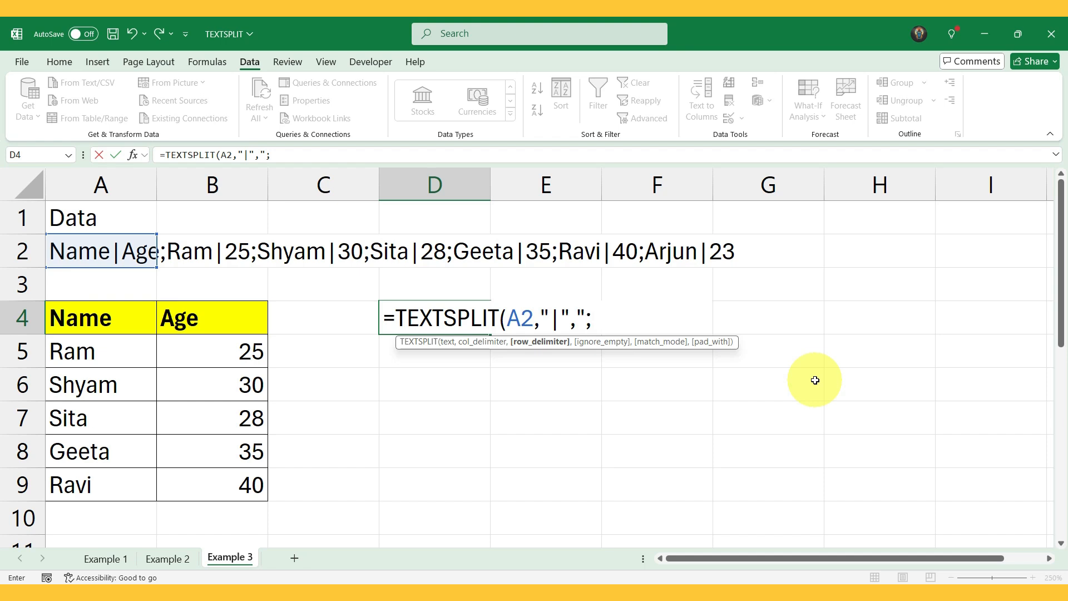
{"action": "type", "text": "\")"}
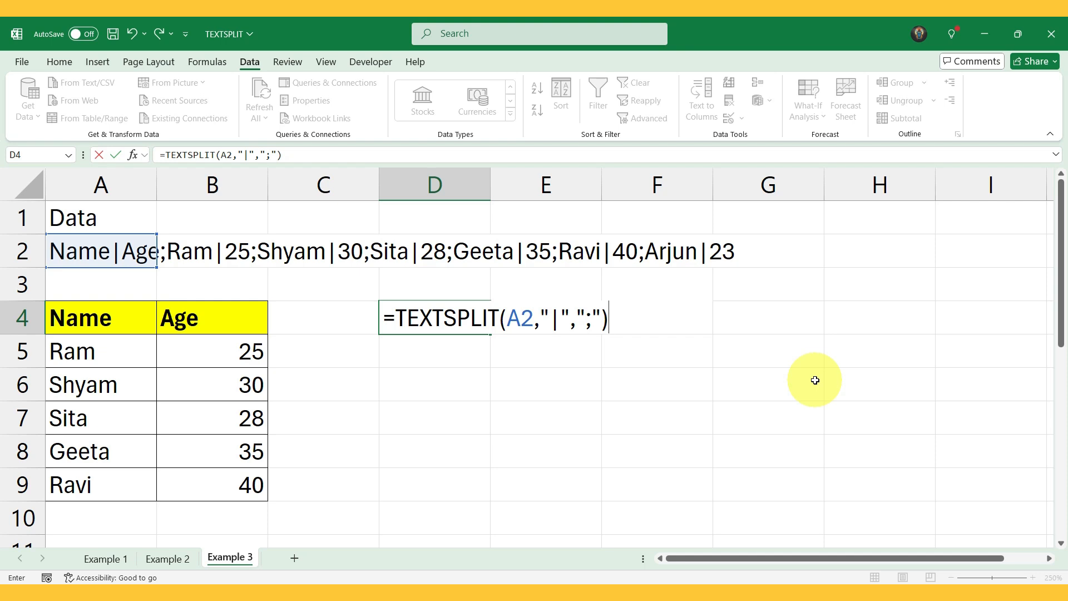
{"action": "key", "text": "Return"}
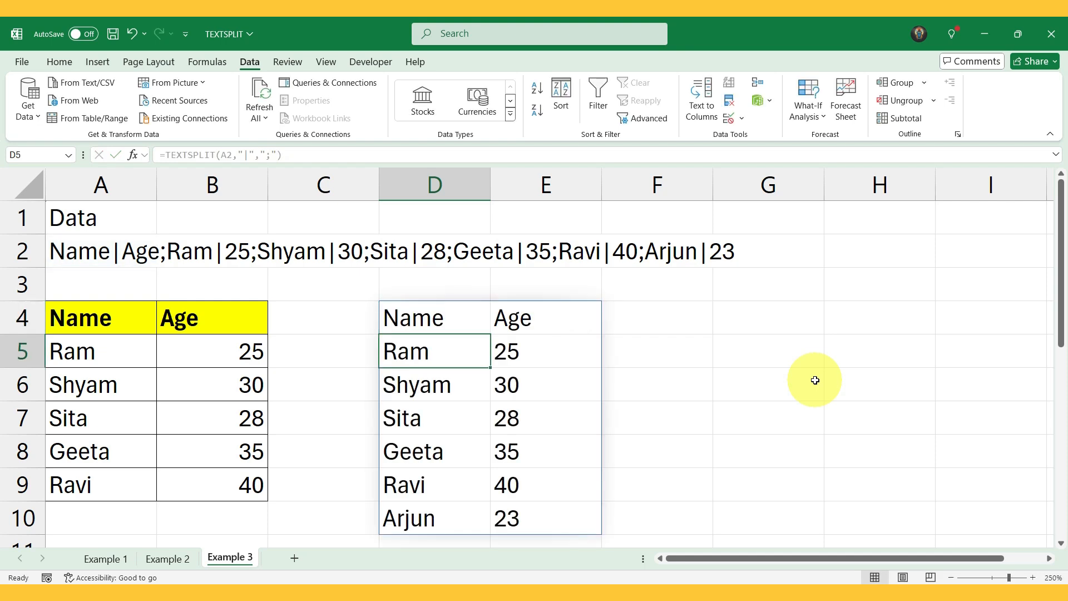
Step: Make the Name and Age headers in D4:E4 bold and fill them with yellow
{"action": "key", "text": "Up"}
{"action": "key", "text": "shift+Right"}
{"action": "key", "text": "ctrl+b"}
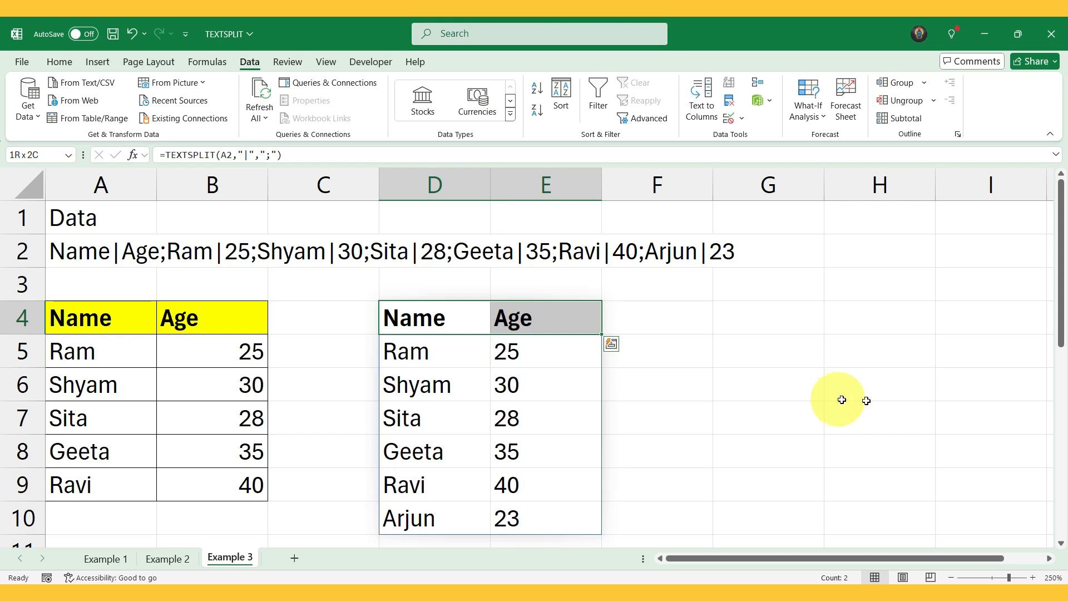
{"action": "left_click", "coordinate": [65, 61]}
{"action": "left_click", "coordinate": [188, 110]}
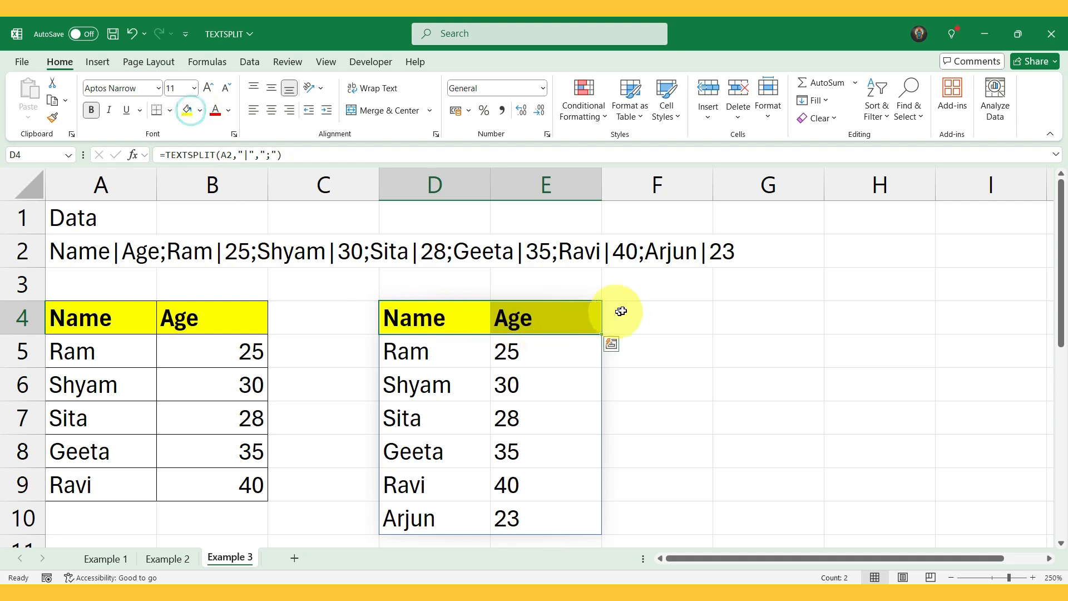
Step: Copy the split table in D4:E10 and paste it as values only, starting at G4
{"action": "left_click", "coordinate": [454, 324]}
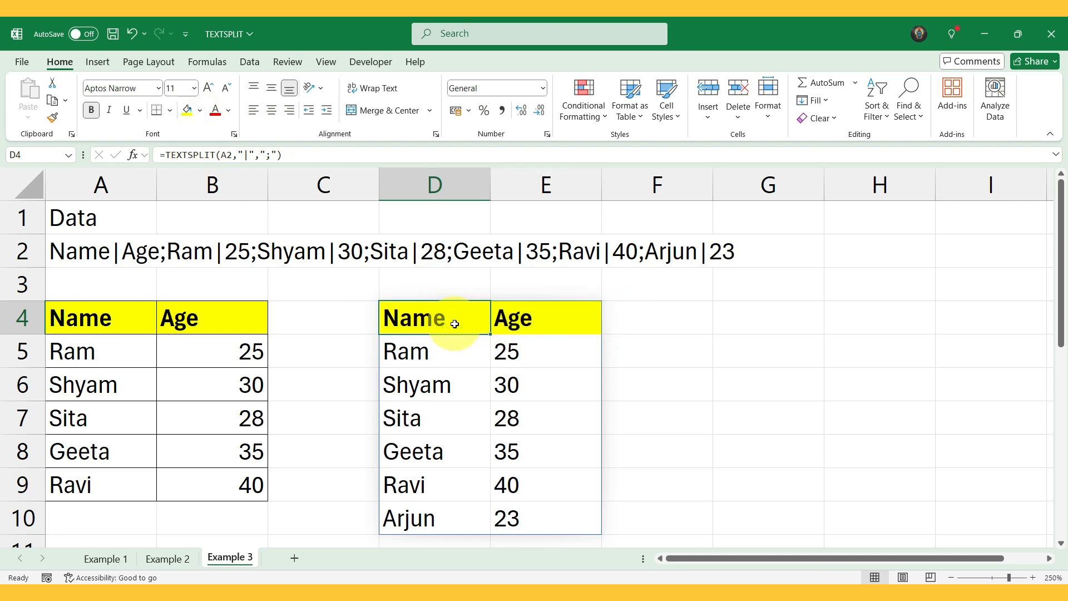
{"action": "key", "text": "ctrl+shift+Down"}
{"action": "key", "text": "shift+Right"}
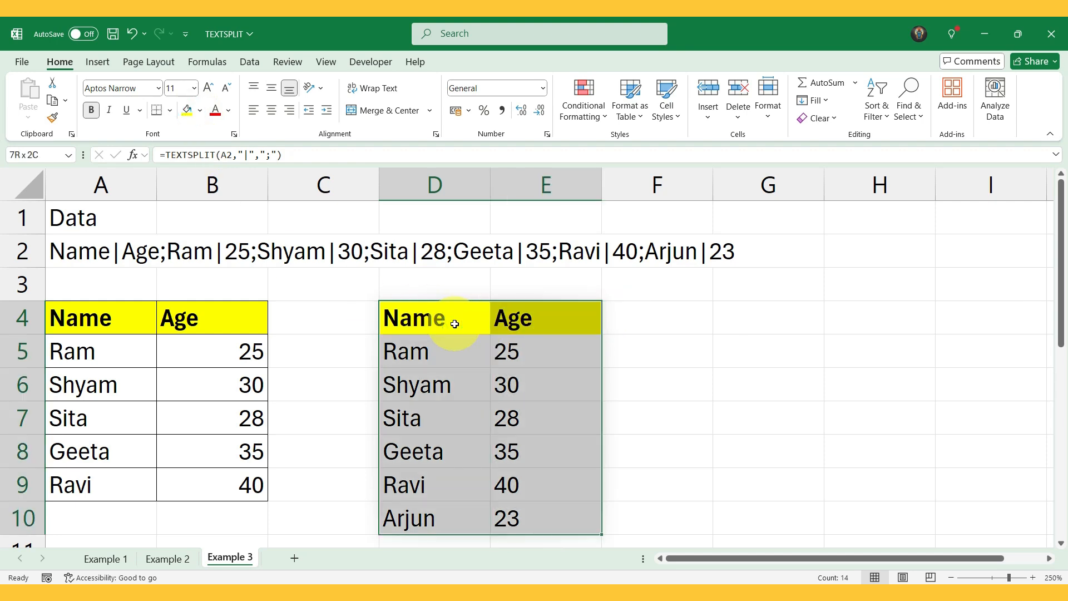
{"action": "key", "text": "ctrl+c"}
{"action": "key", "text": "Right"}
{"action": "key", "text": "Right"}
{"action": "key", "text": "Right"}
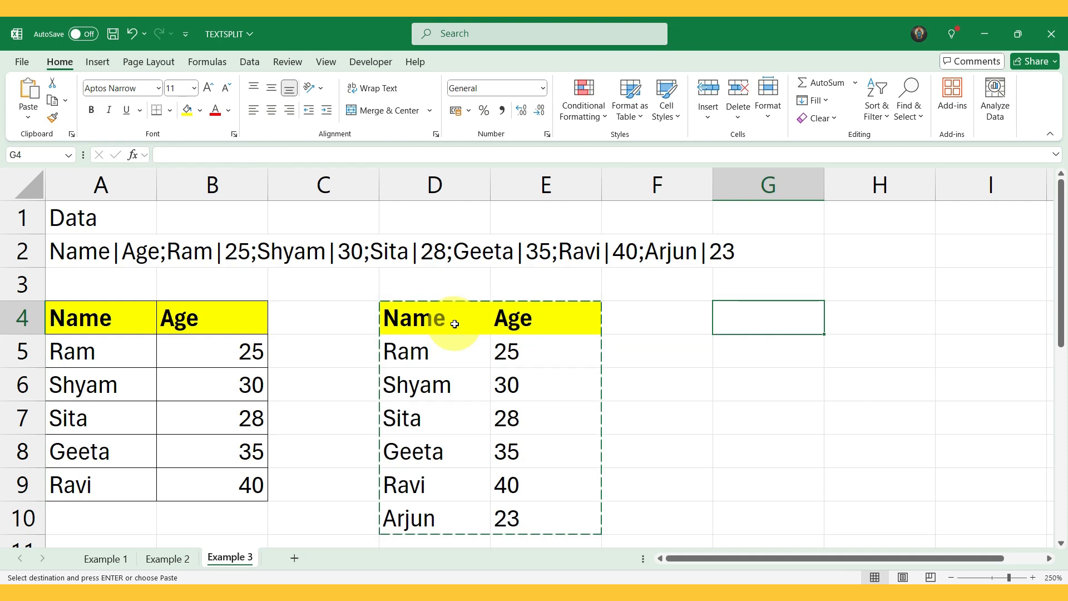
{"action": "key", "text": "ctrl+shift+v"}
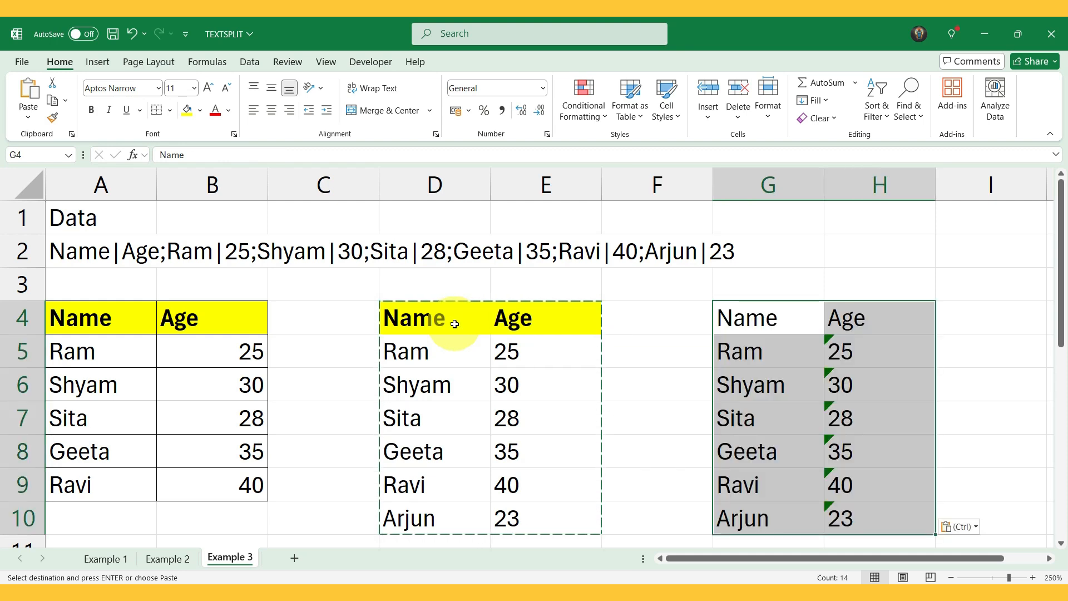
Step: Convert the ages stored as text in H5:H10 to numbers and clear the copy selection around D4:E10
{"action": "key", "text": "Right"}
{"action": "key", "text": "Down"}
{"action": "key", "text": "Left"}
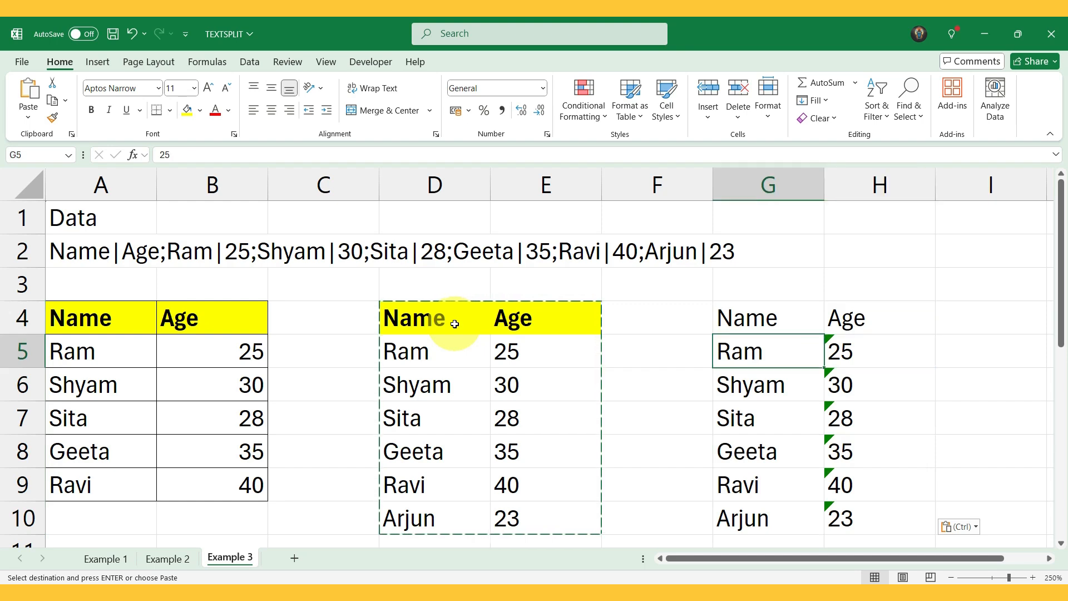
{"action": "key", "text": "Down"}
{"action": "key", "text": "Down"}
{"action": "key", "text": "Down"}
{"action": "key", "text": "Right"}
{"action": "key", "text": "Up"}
{"action": "key", "text": "Up"}
{"action": "key", "text": "Up"}
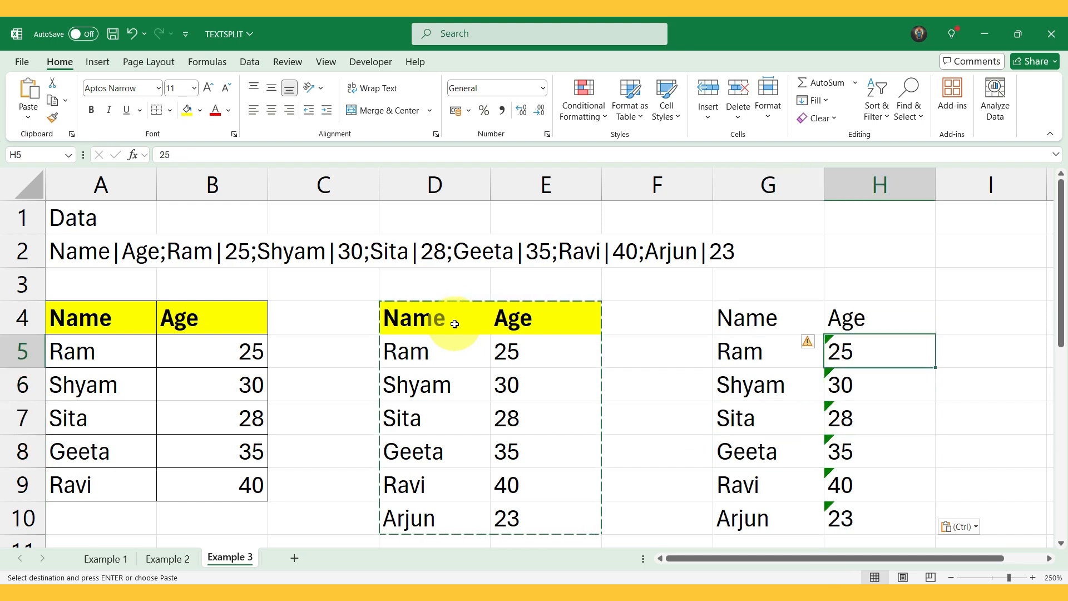
{"action": "key", "text": "ctrl+shift+Down"}
{"action": "left_click", "coordinate": [817, 340]}
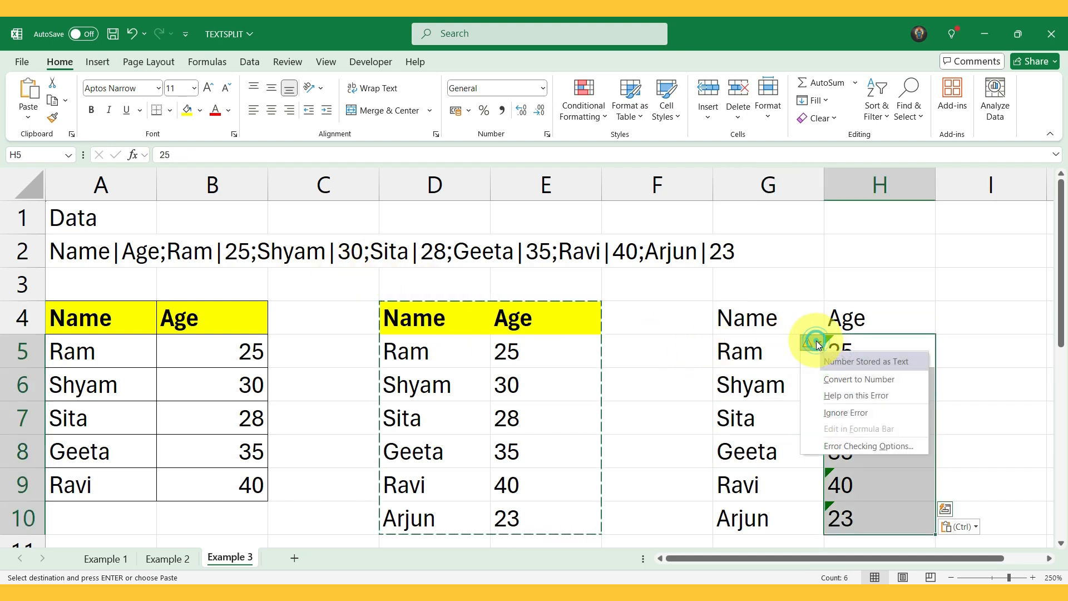
{"action": "left_click", "coordinate": [864, 379]}
{"action": "left_click_drag", "start_coordinate": [885, 522], "coordinate": [783, 329]}
{"action": "left_click", "coordinate": [783, 329]}
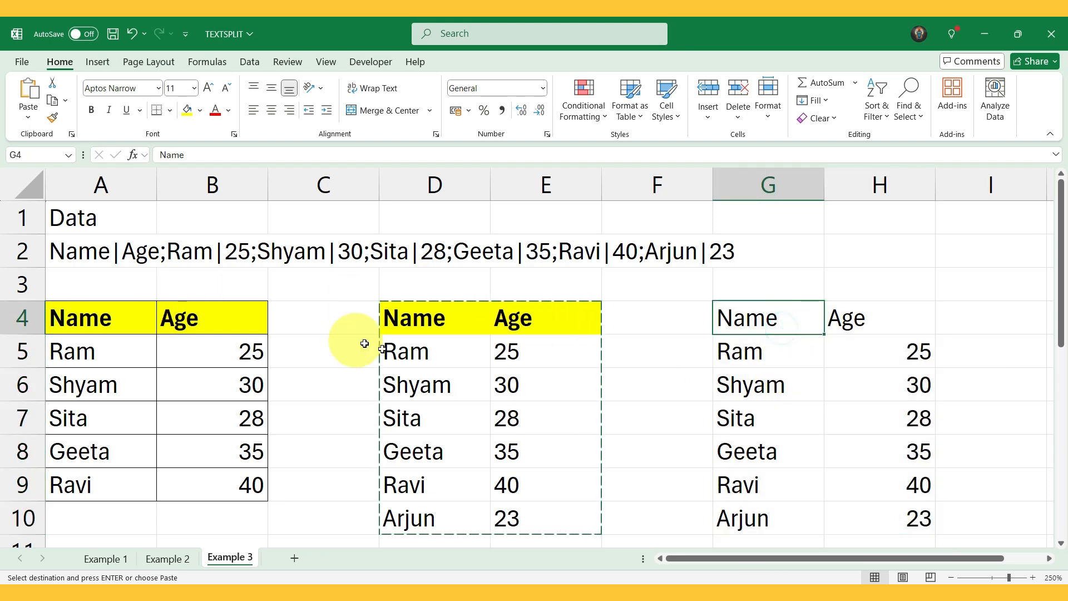
{"action": "left_click", "coordinate": [433, 313]}
{"action": "key", "text": "Escape"}
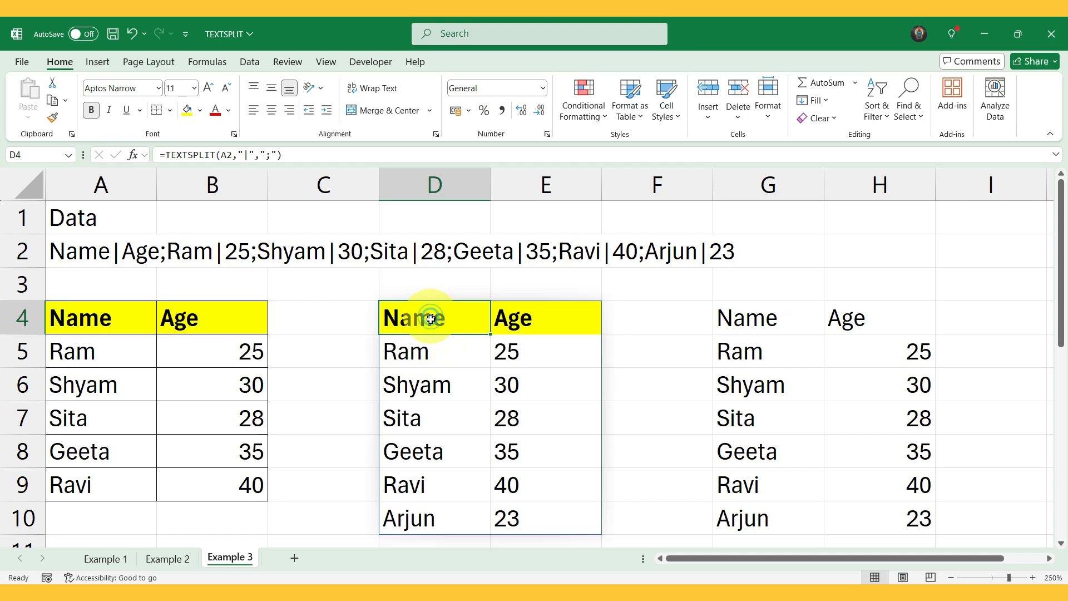
Step: Append a semicolon, another name, a | and the age 45 to the string in A2, and check the table's last row
{"action": "left_click", "coordinate": [87, 249]}
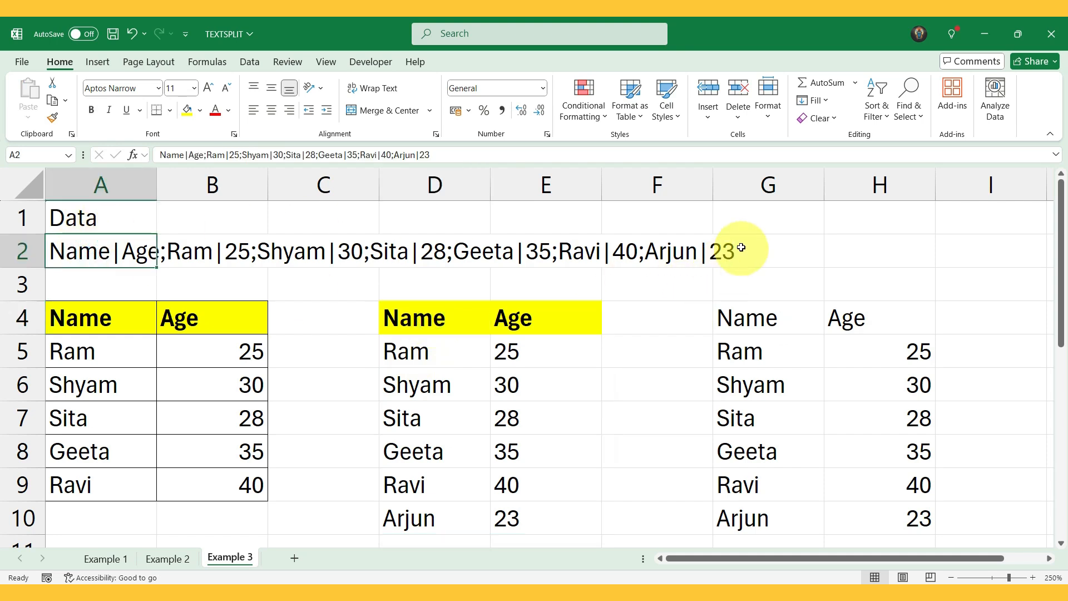
{"action": "left_click", "coordinate": [461, 149]}
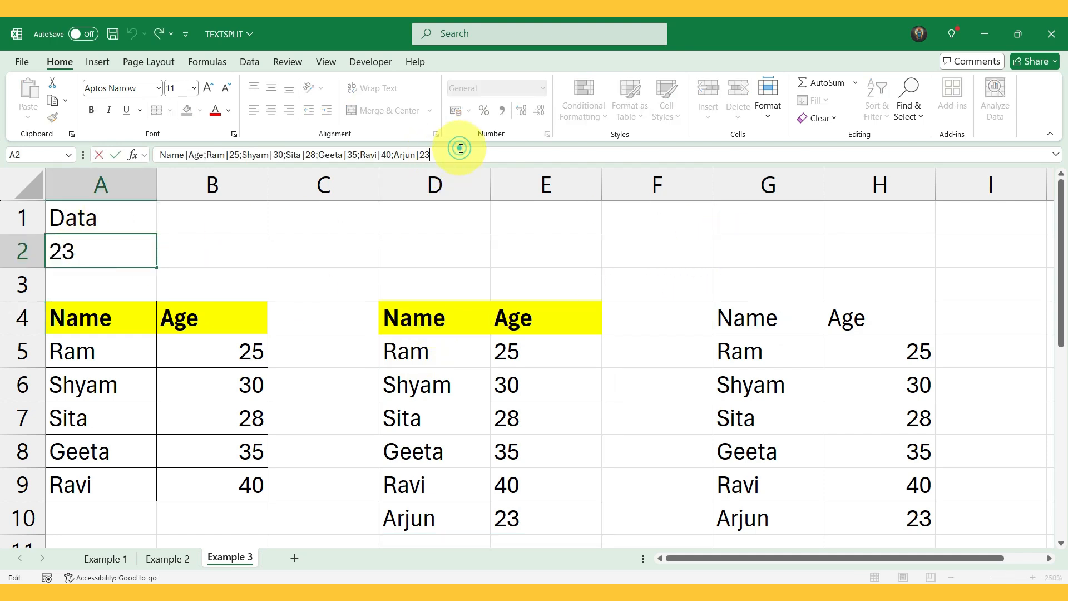
{"action": "type", "text": ";Krishna"}
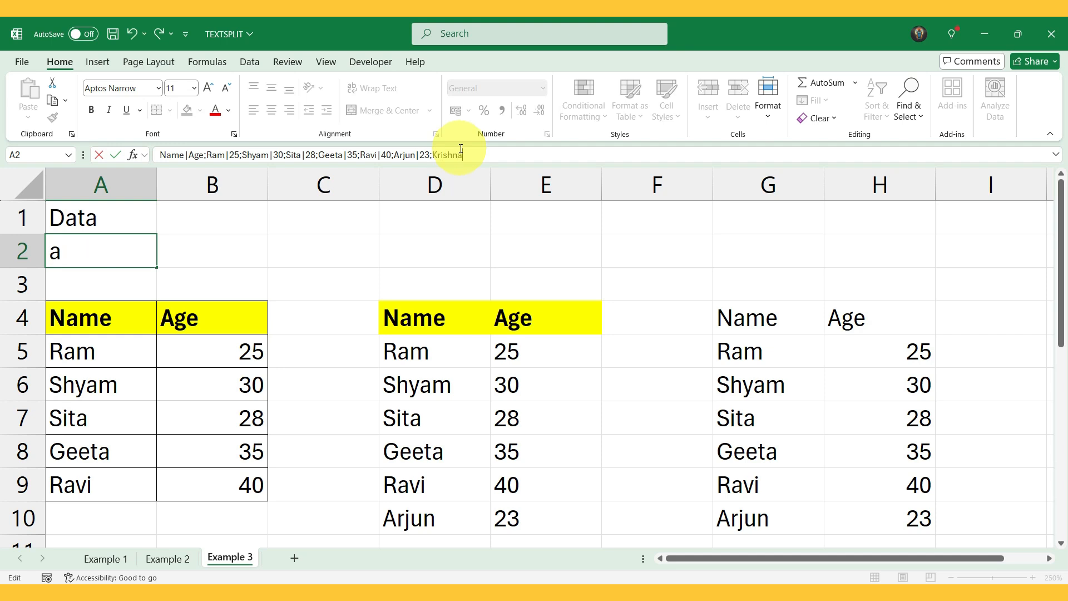
{"action": "type", "text": "|45"}
{"action": "key", "text": "Return"}
{"action": "scroll", "coordinate": [477, 226], "scroll_direction": "down", "scroll_amount": 2}
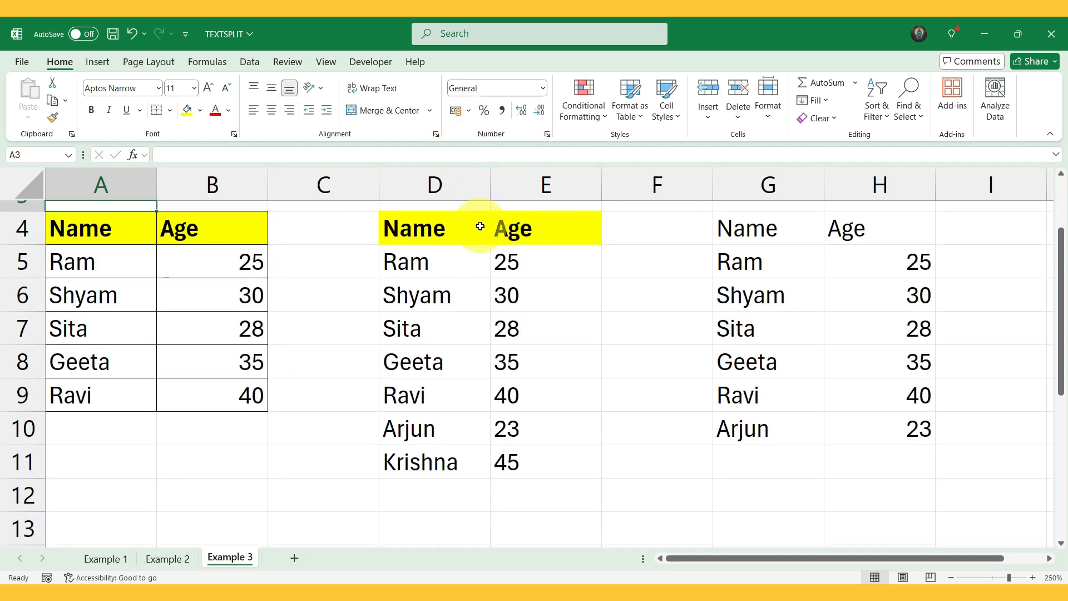
{"action": "left_click_drag", "start_coordinate": [420, 356], "coordinate": [509, 350]}
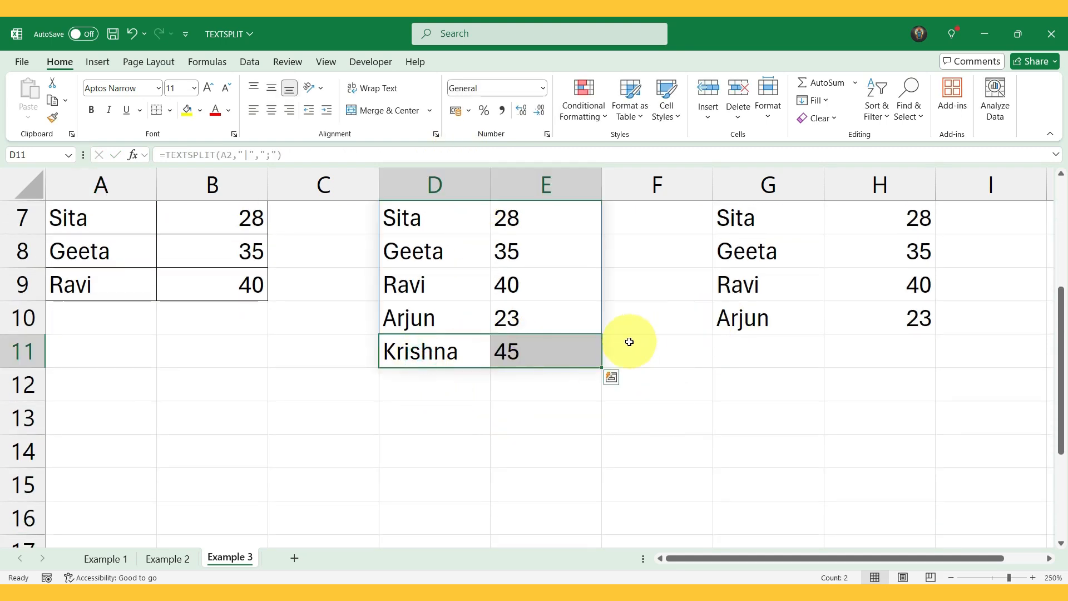
{"action": "scroll", "coordinate": [626, 338], "scroll_direction": "up", "scroll_amount": 2}
Step: Delete the last two name-and-age records from A2 so the string ends with |40, and check the split table in D4:E9
{"action": "left_click", "coordinate": [92, 252]}
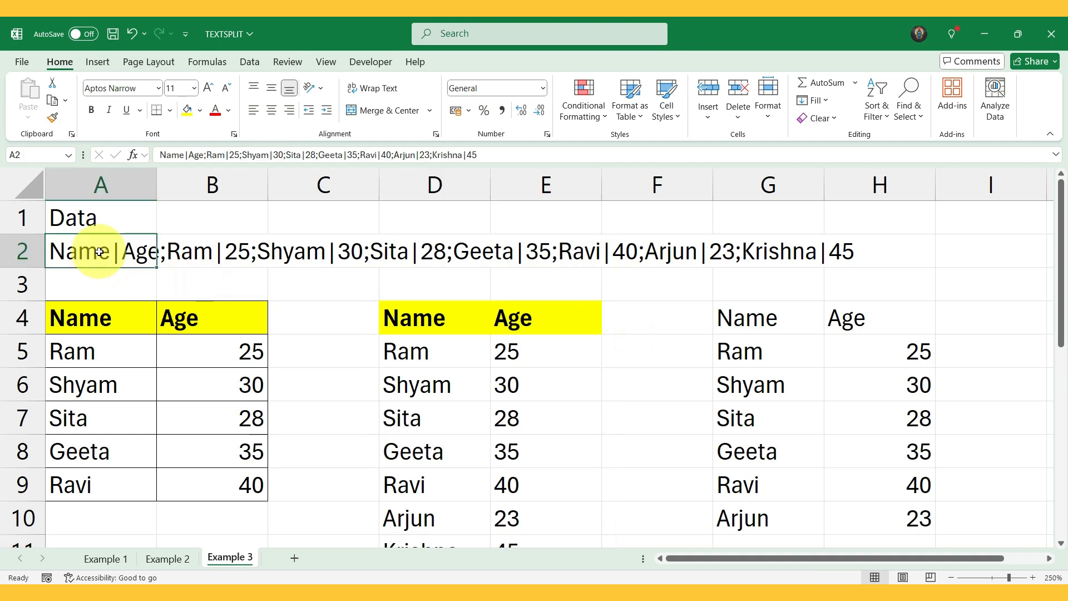
{"action": "left_click_drag", "start_coordinate": [394, 157], "coordinate": [529, 158]}
{"action": "key", "text": "BackSpace"}
{"action": "key", "text": "BackSpace"}
{"action": "key", "text": "Return"}
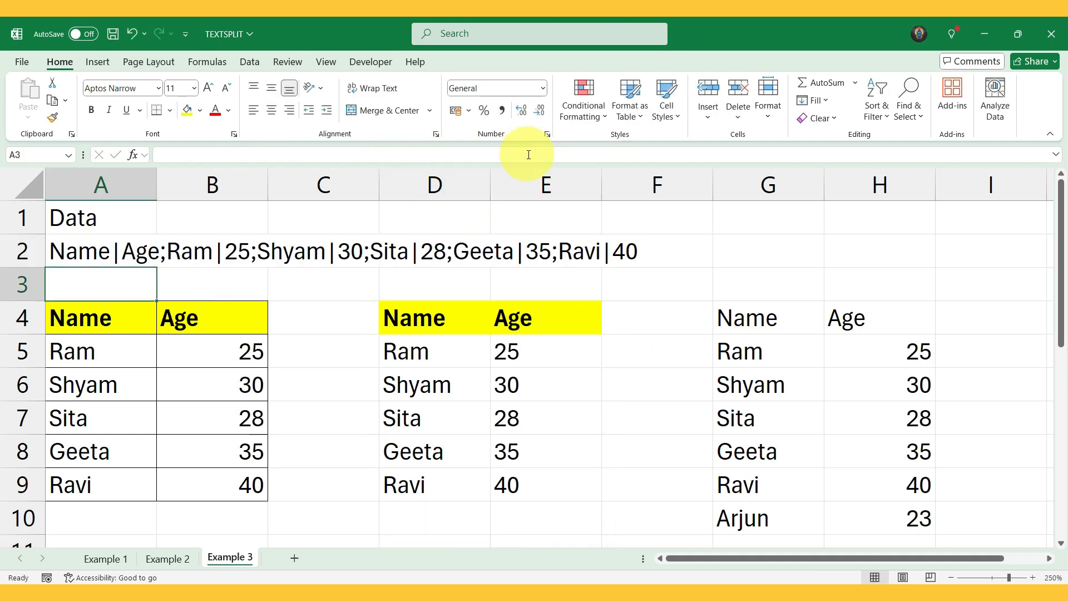
{"action": "scroll", "coordinate": [545, 434], "scroll_direction": "down", "scroll_amount": 1}
{"action": "left_click_drag", "start_coordinate": [543, 389], "coordinate": [417, 215]}
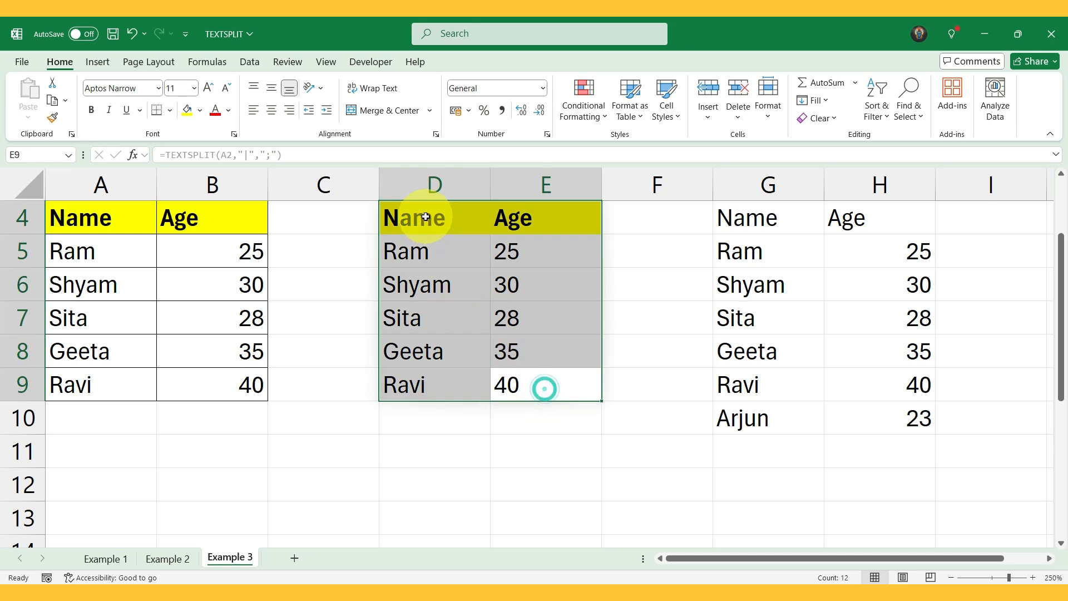
{"action": "scroll", "coordinate": [520, 326], "scroll_direction": "up", "scroll_amount": 1}
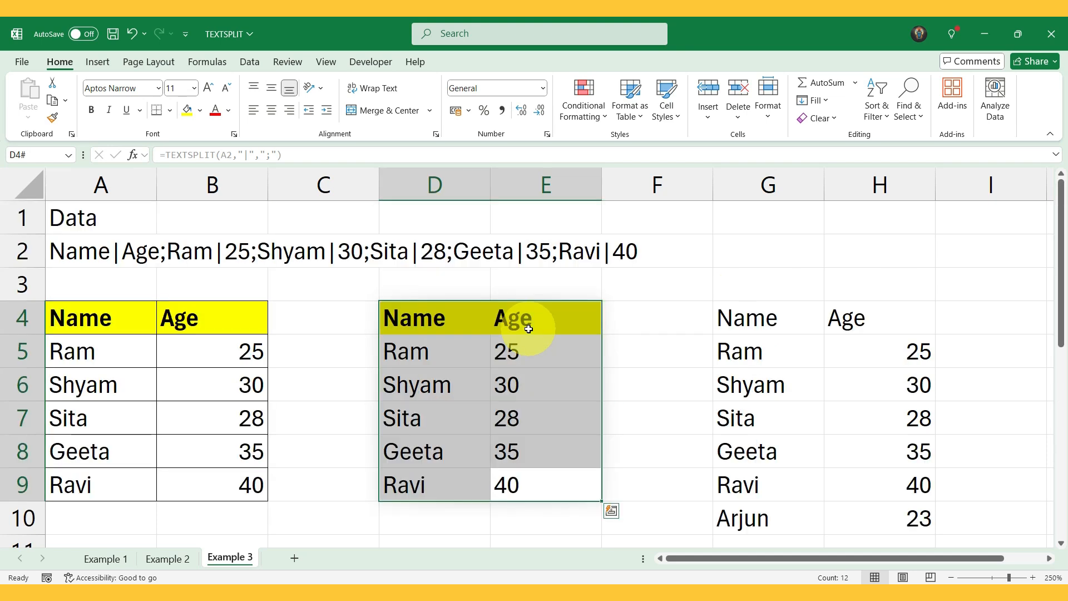